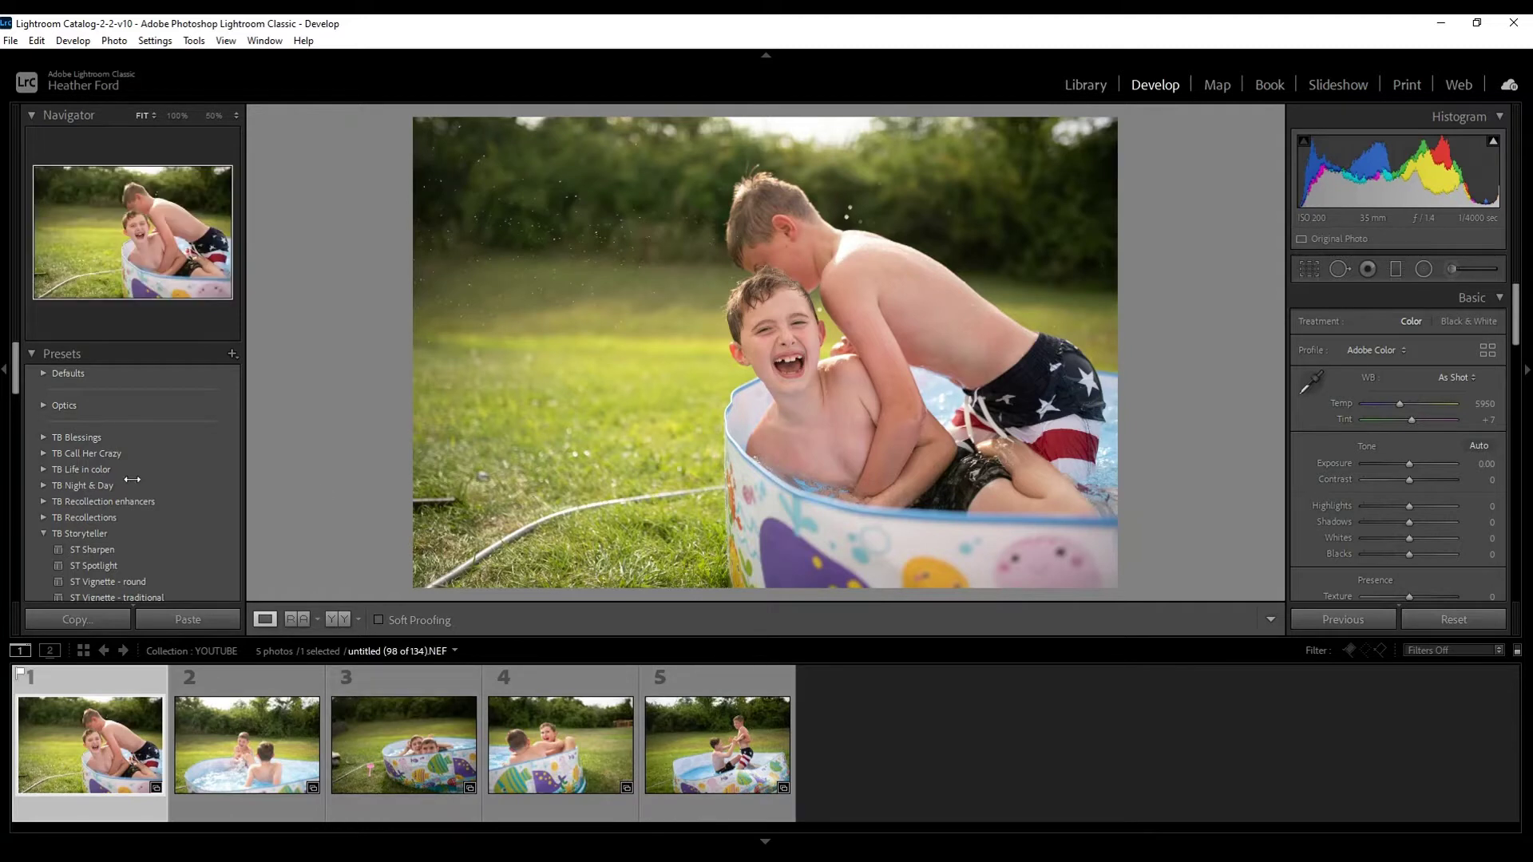
- Apply the ST3 preset to the first pool photo and show it in Before/After view
{"action": "scroll", "coordinate": [128, 478], "scroll_direction": "down", "scroll_amount": 2}
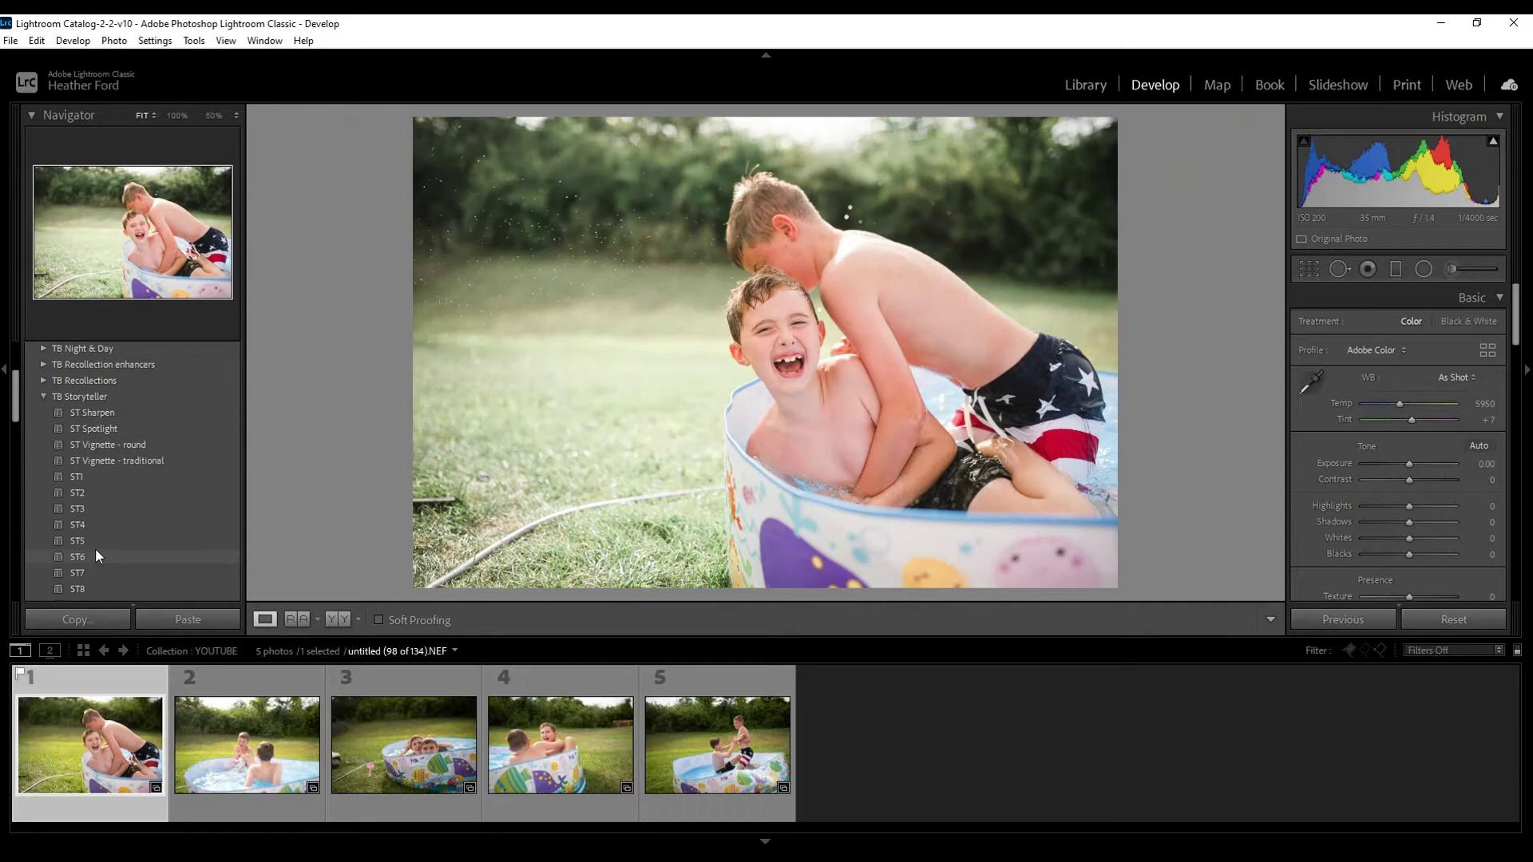
{"action": "scroll", "coordinate": [96, 535], "scroll_direction": "down", "scroll_amount": 3}
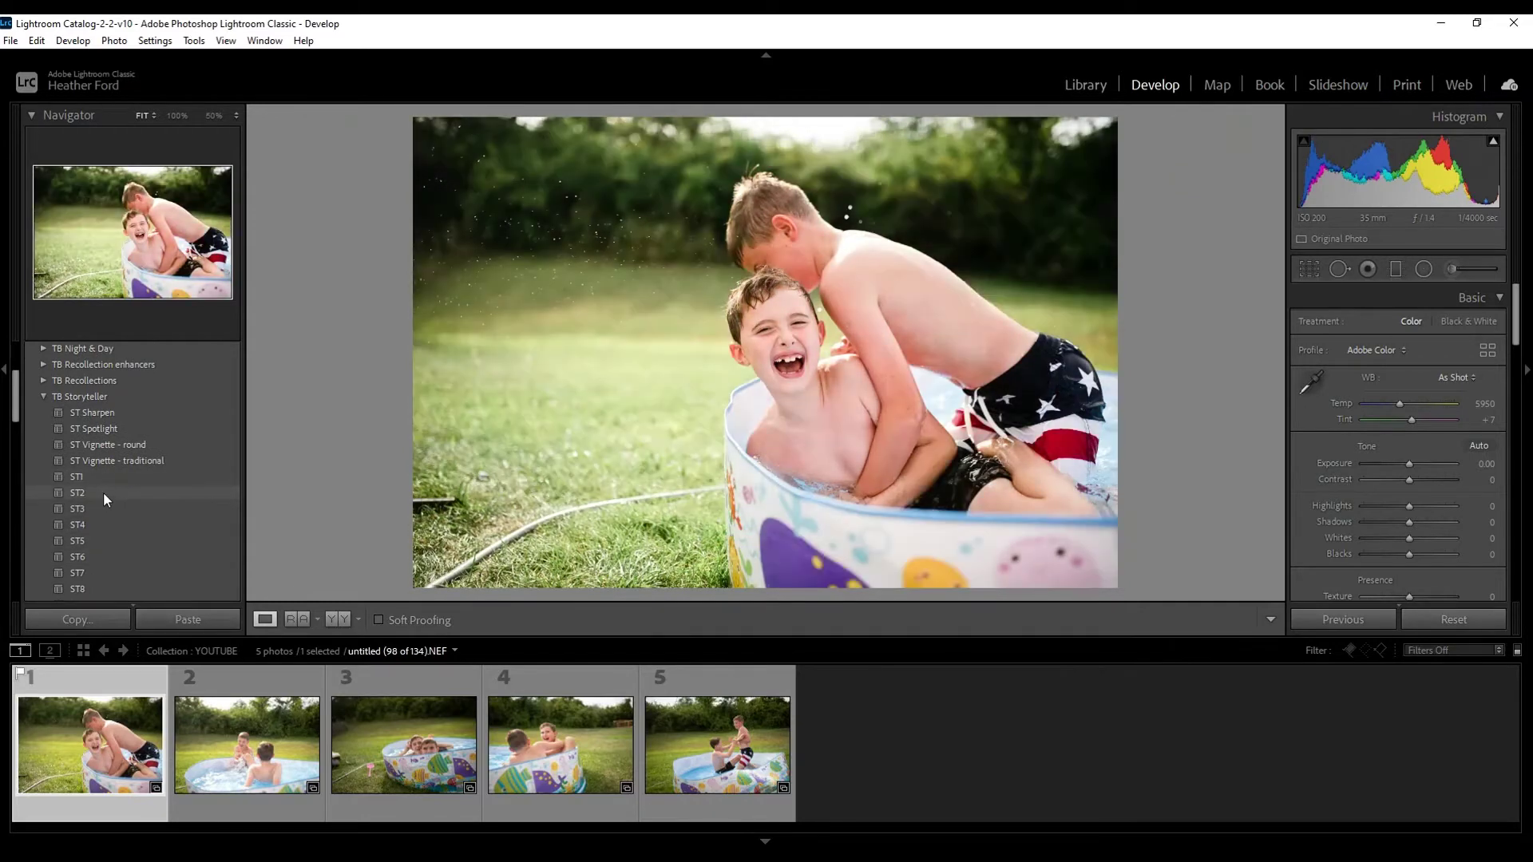
{"action": "scroll", "coordinate": [106, 519], "scroll_direction": "down", "scroll_amount": 2}
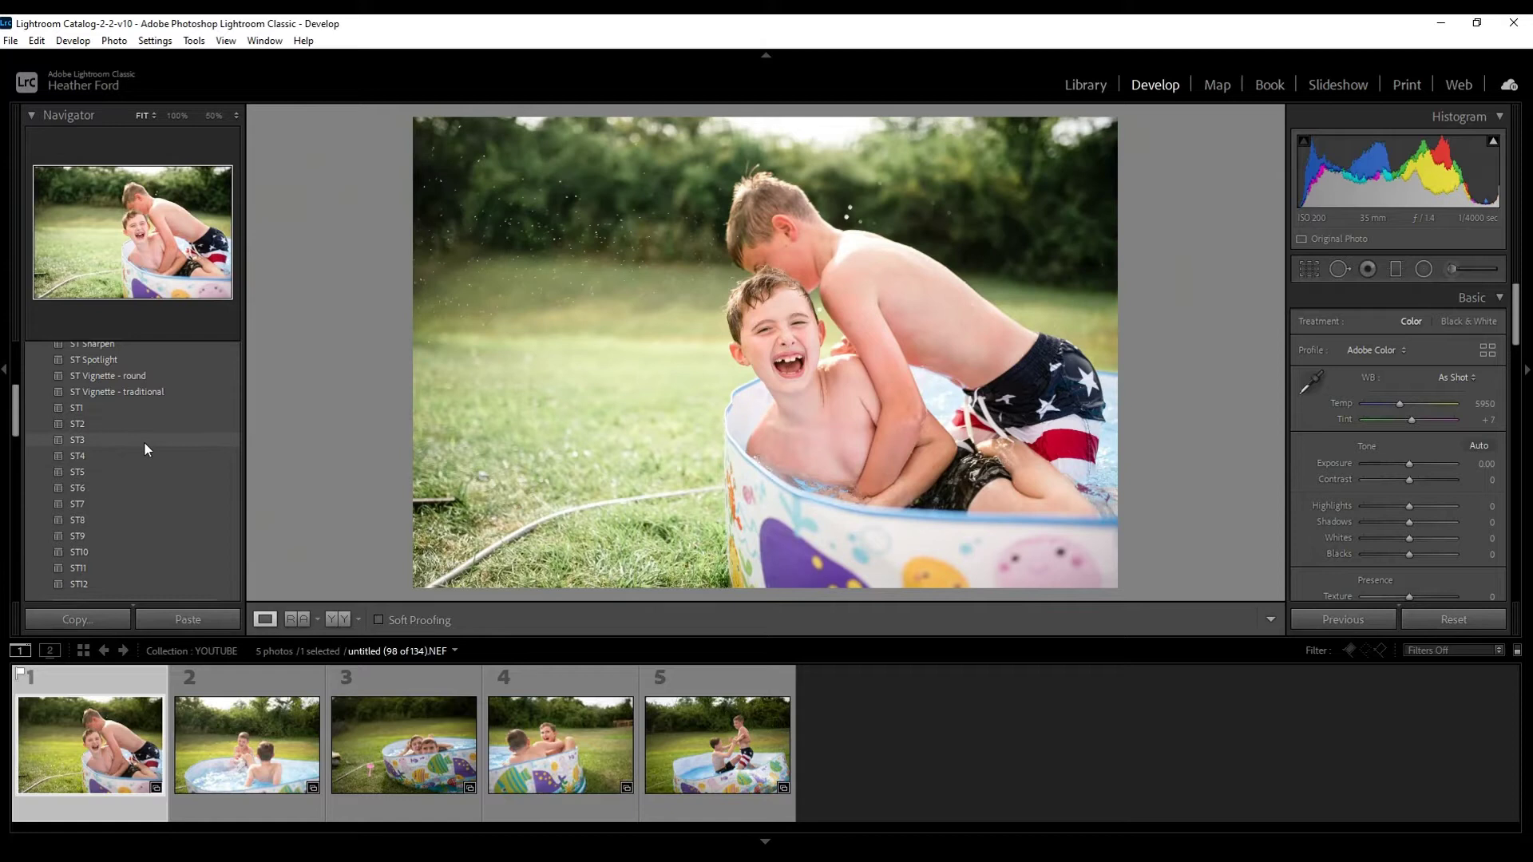
{"action": "left_click", "coordinate": [89, 440]}
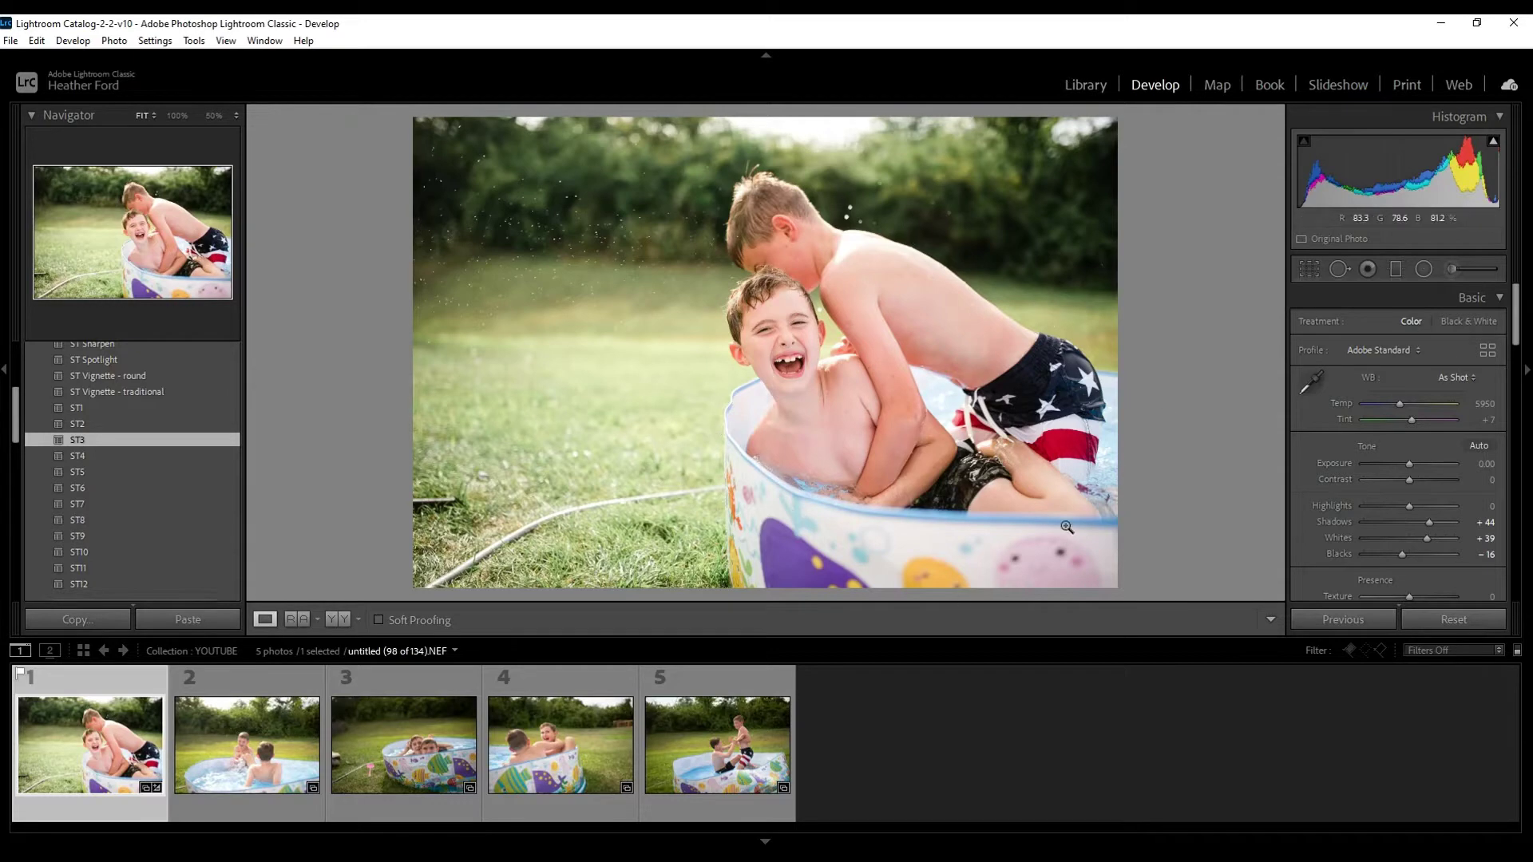
{"action": "left_click", "coordinate": [345, 618]}
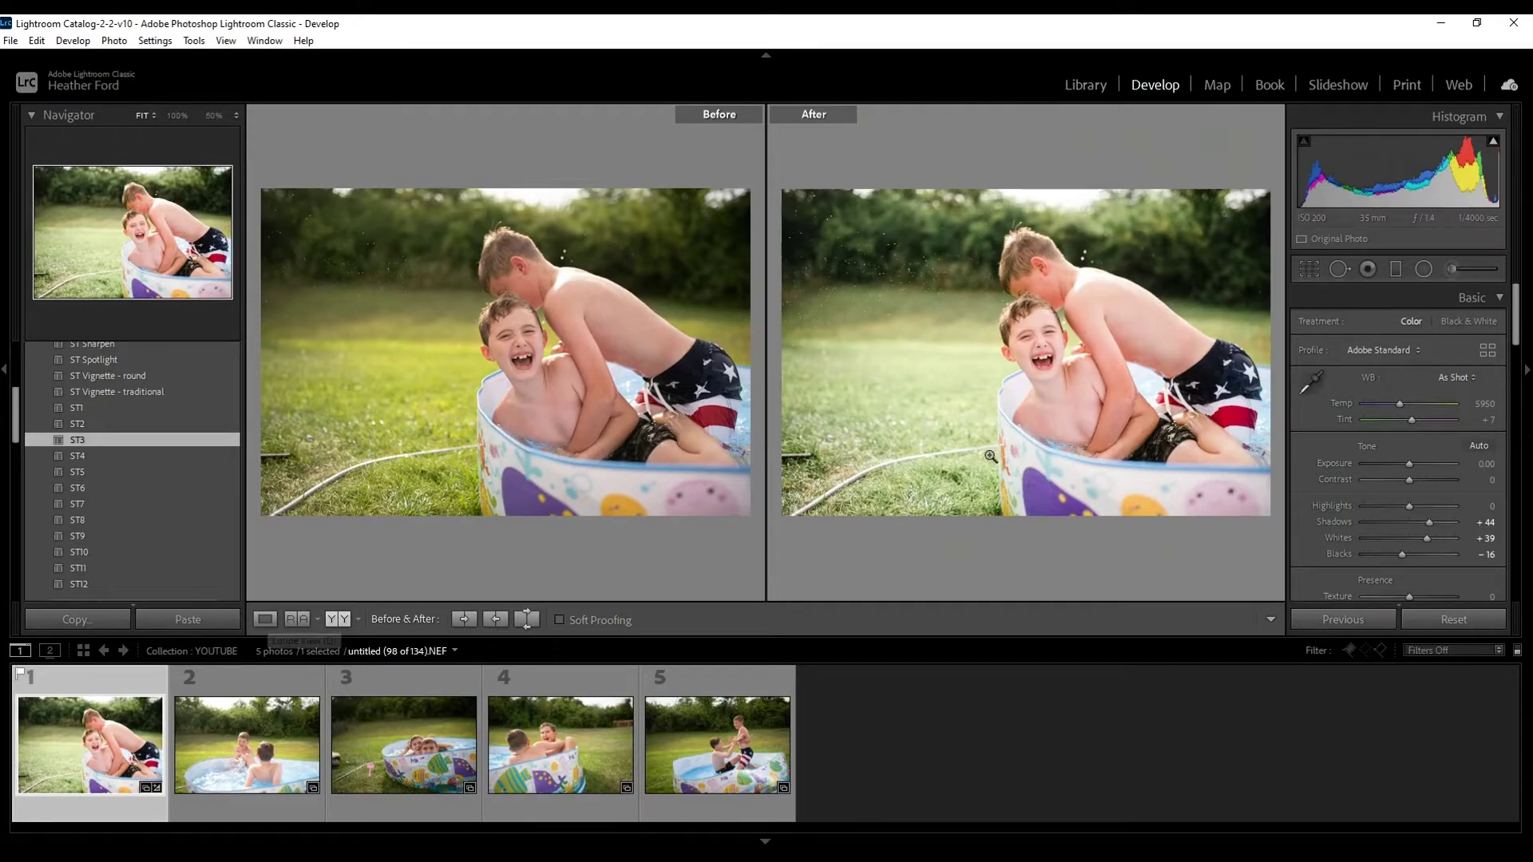
- Return to Loupe view and add the ST Sharpen preset to the first pool photo
{"action": "left_click", "coordinate": [265, 619]}
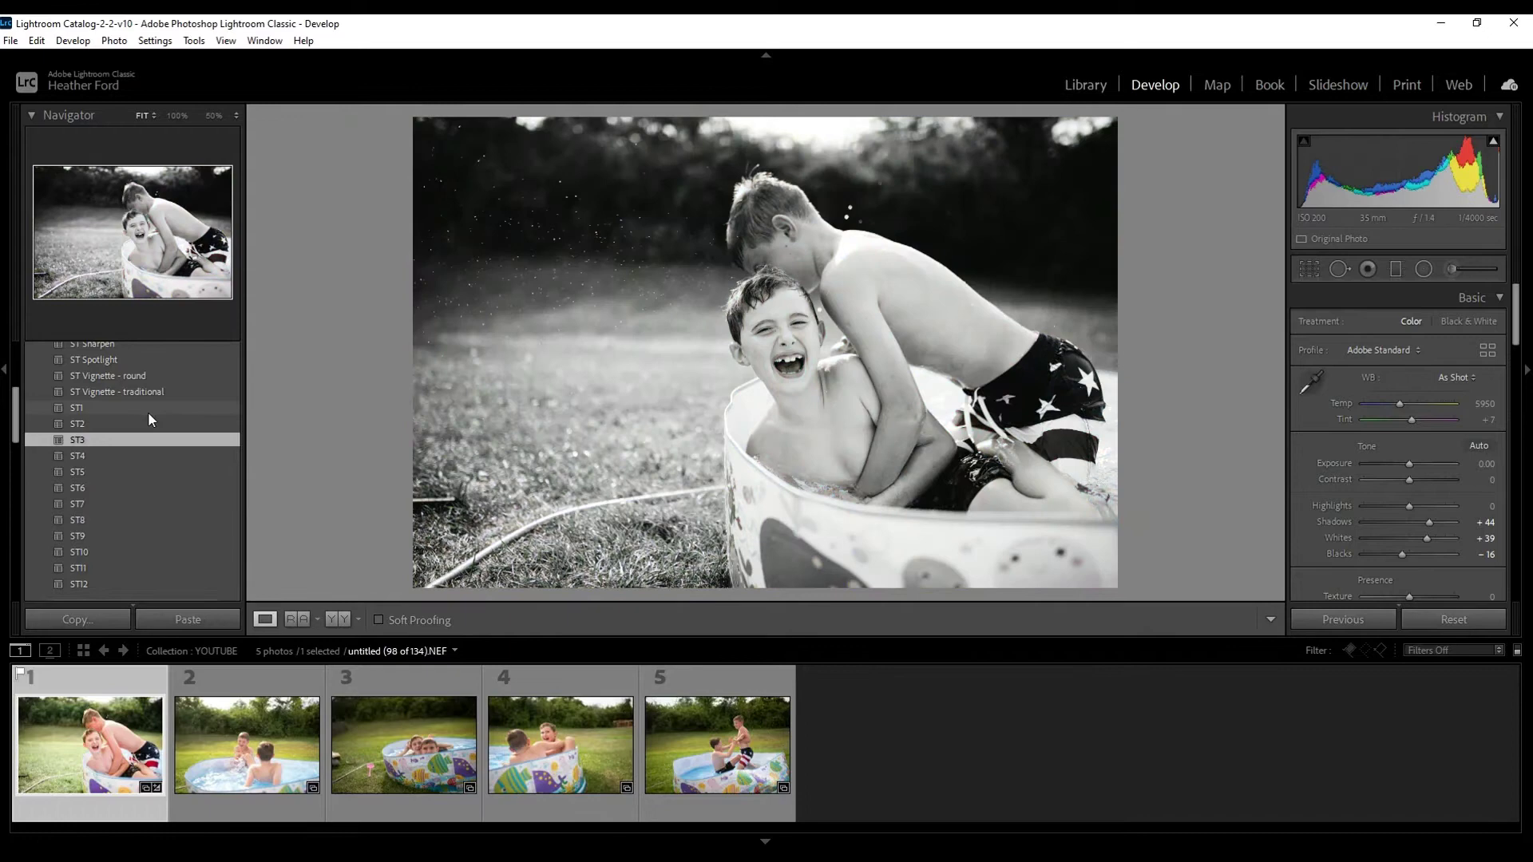
{"action": "scroll", "coordinate": [147, 411], "scroll_direction": "up", "scroll_amount": 2}
{"action": "left_click", "coordinate": [96, 413]}
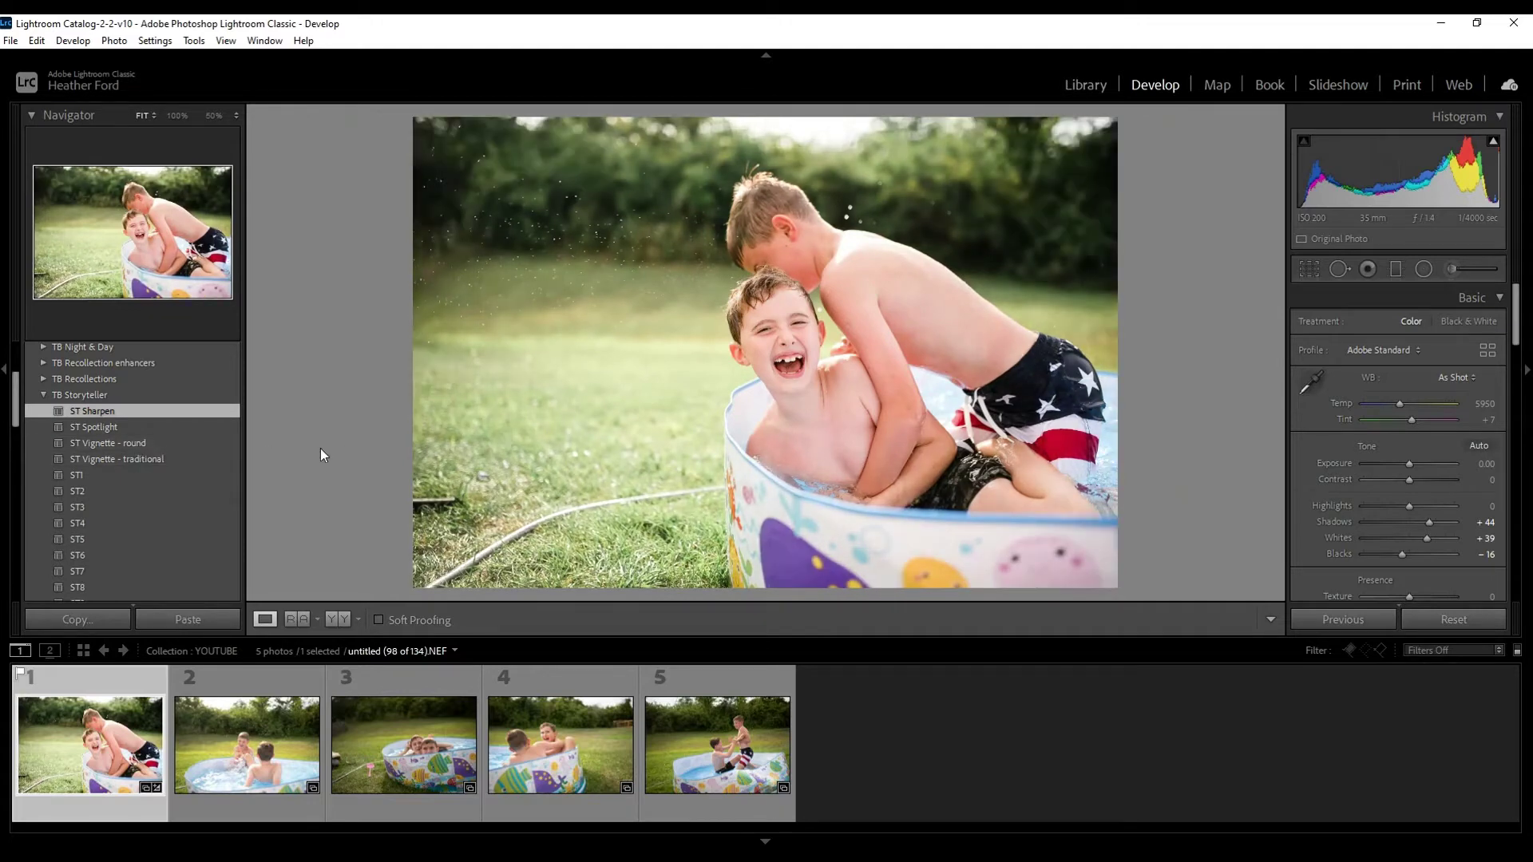
- Add ST Vignette - round and ease Post-Crop Vignetting Amount from -21 to -16
{"action": "left_click", "coordinate": [212, 449]}
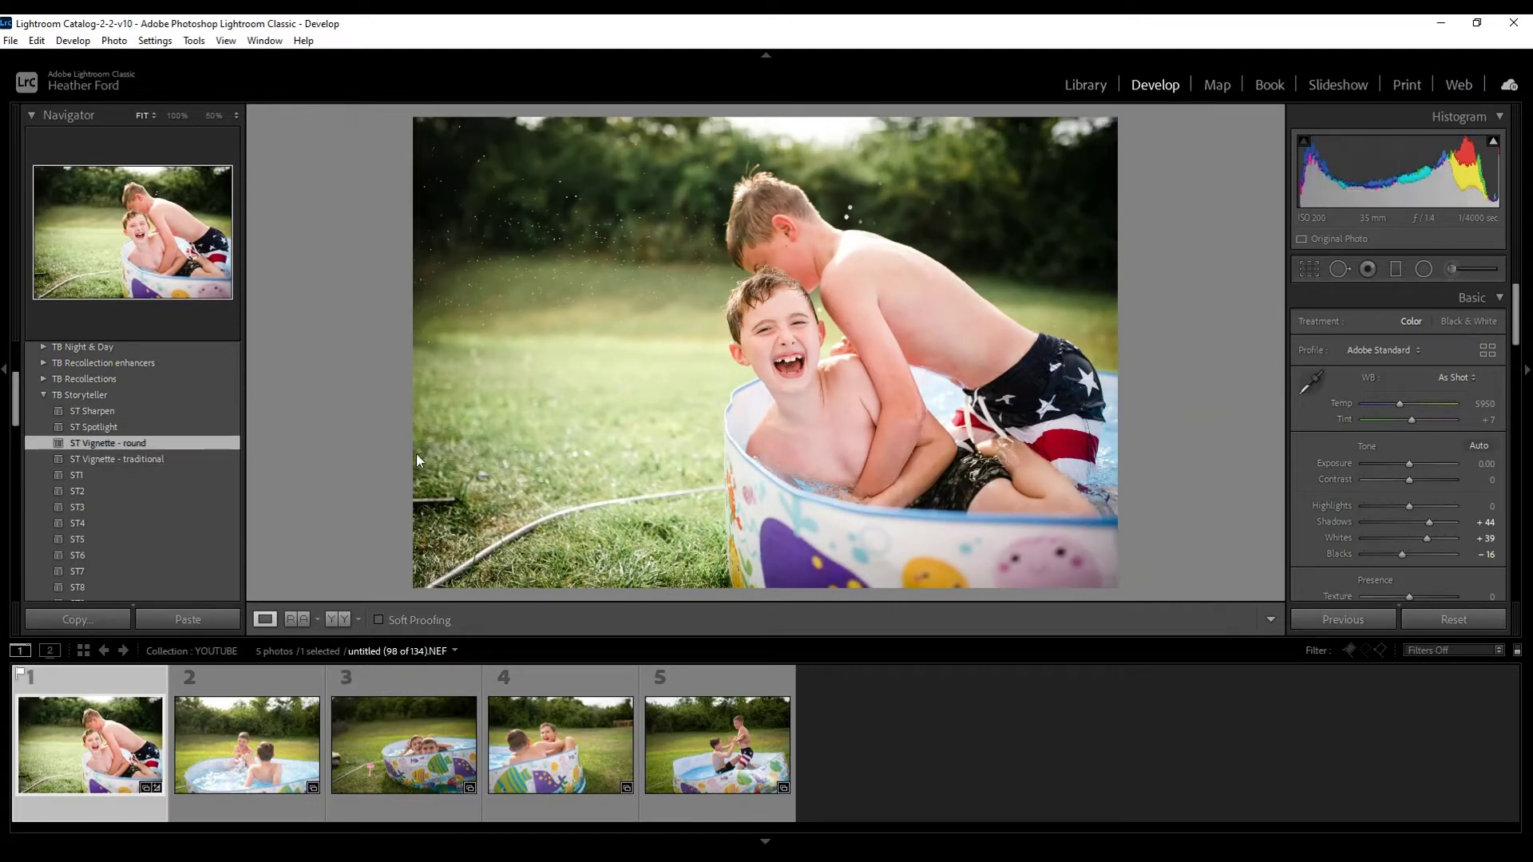
{"action": "scroll", "coordinate": [1391, 450], "scroll_direction": "down", "scroll_amount": 3}
{"action": "scroll", "coordinate": [1391, 450], "scroll_direction": "down", "scroll_amount": 10}
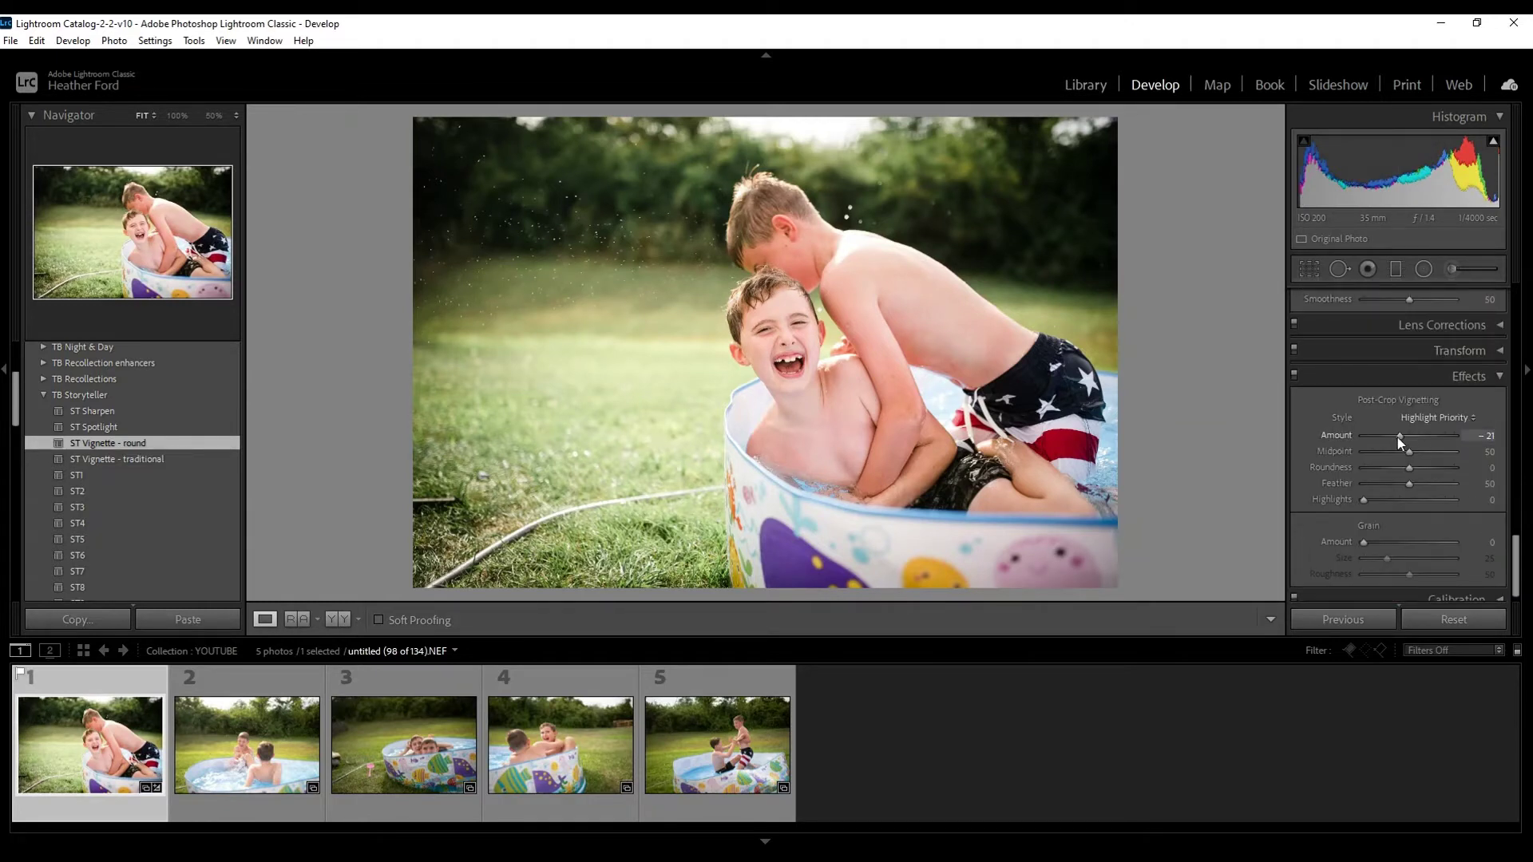
{"action": "left_click_drag", "start_coordinate": [1397, 437], "coordinate": [1402, 439]}
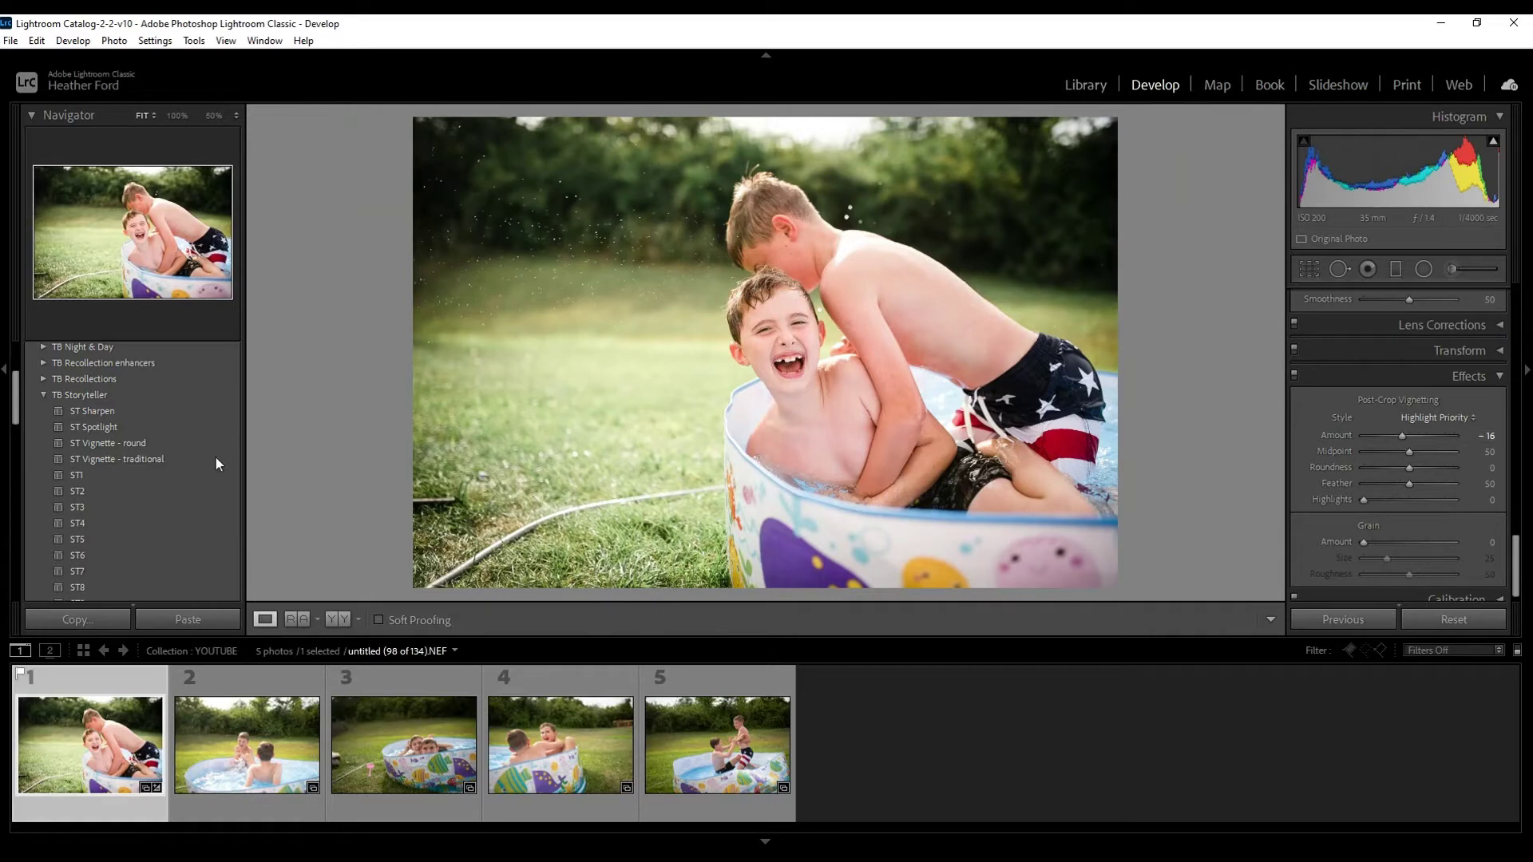
{"action": "scroll", "coordinate": [1466, 429], "scroll_direction": "up", "scroll_amount": 8}
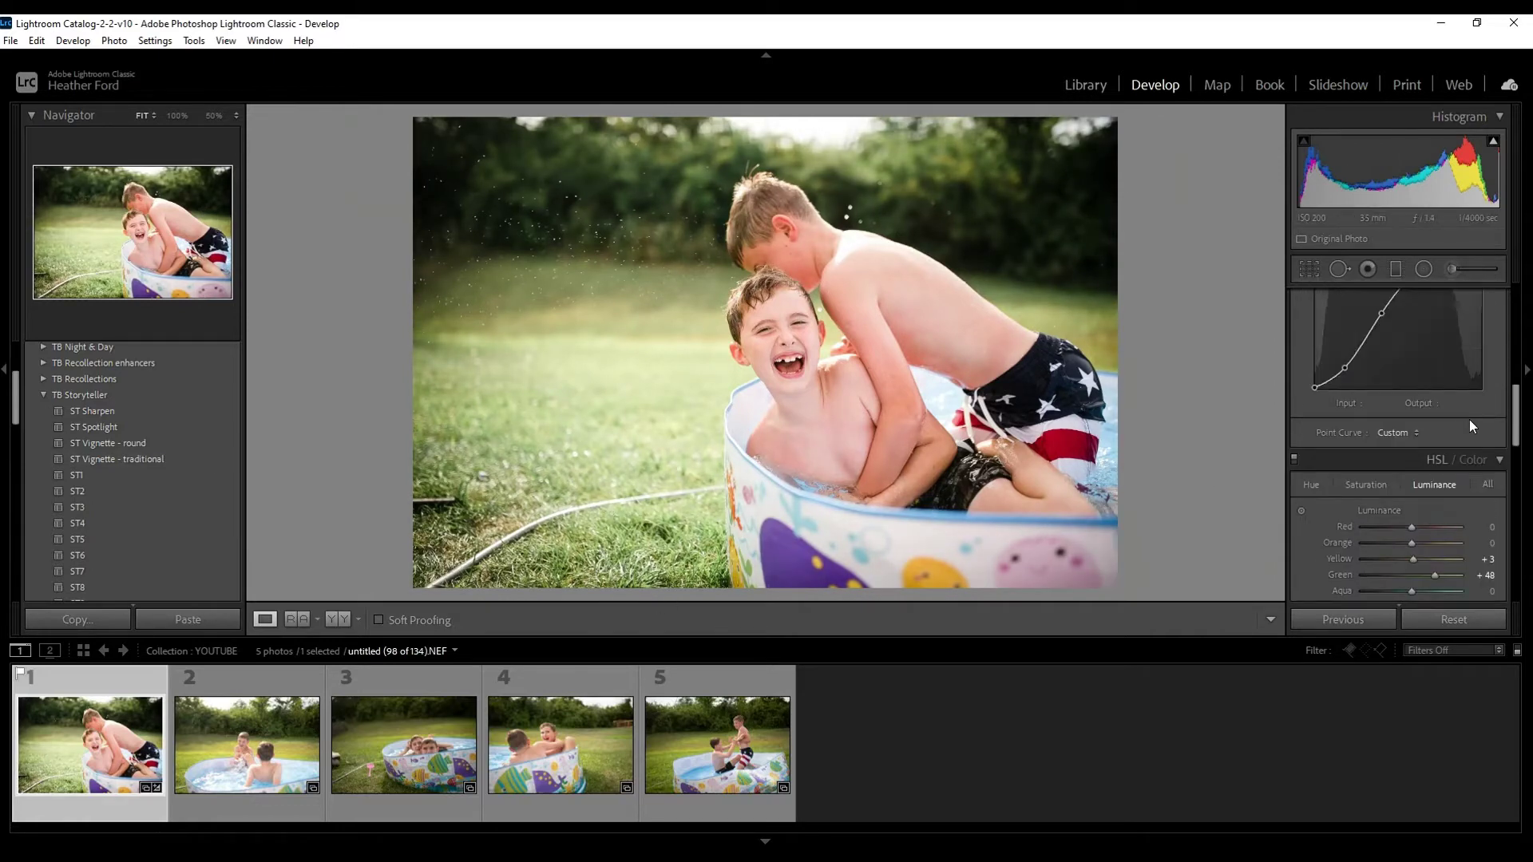
{"action": "scroll", "coordinate": [1470, 419], "scroll_direction": "up", "scroll_amount": 5}
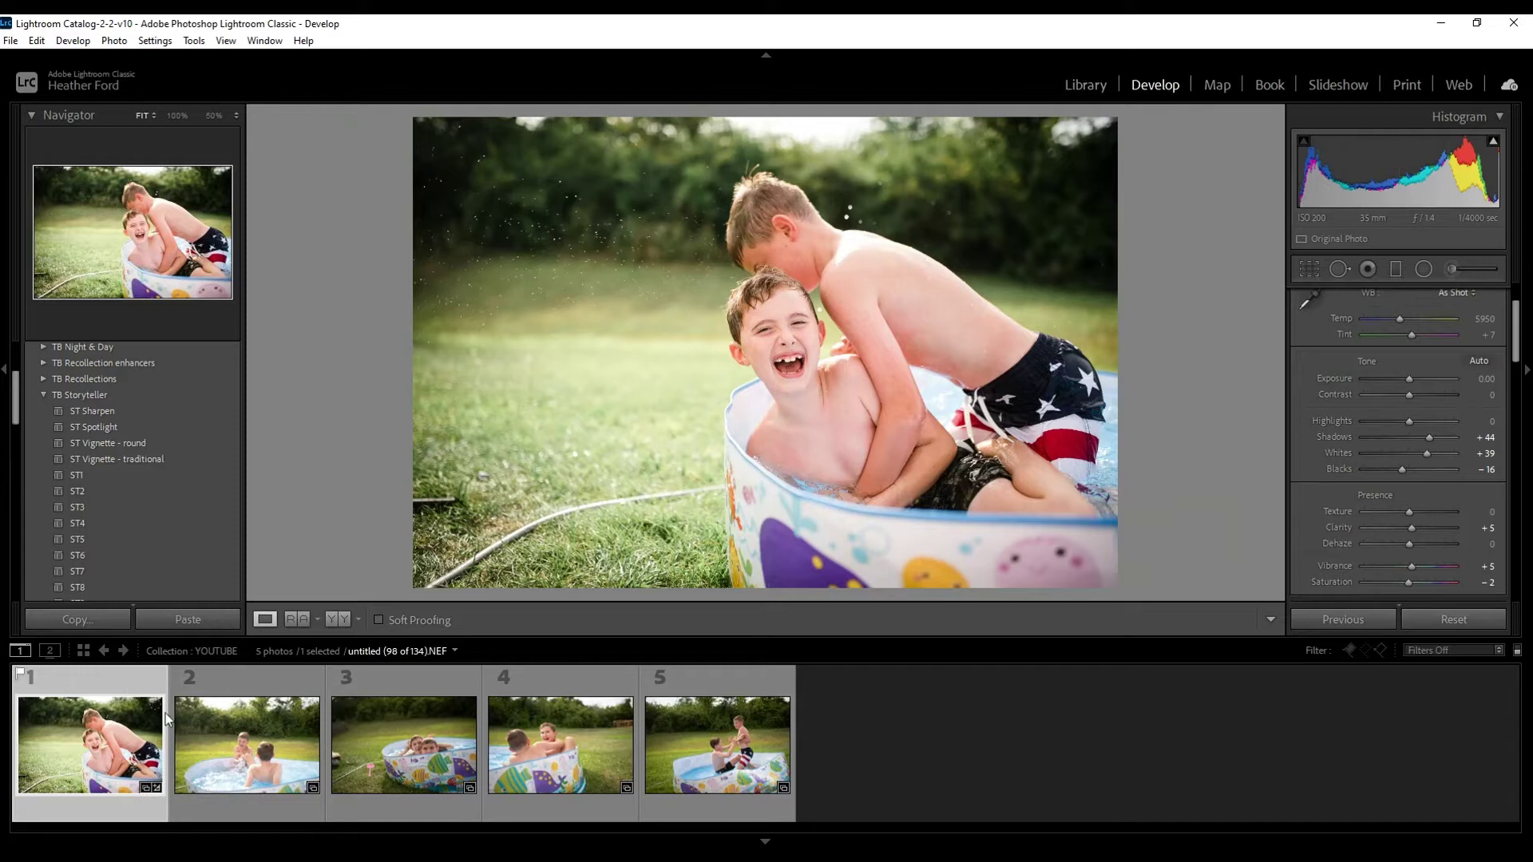
- Select pool photos 2 through 5 in the filmstrip
{"action": "left_click", "coordinate": [295, 678], "text": "ctrl"}
{"action": "left_click", "coordinate": [420, 682], "text": "ctrl"}
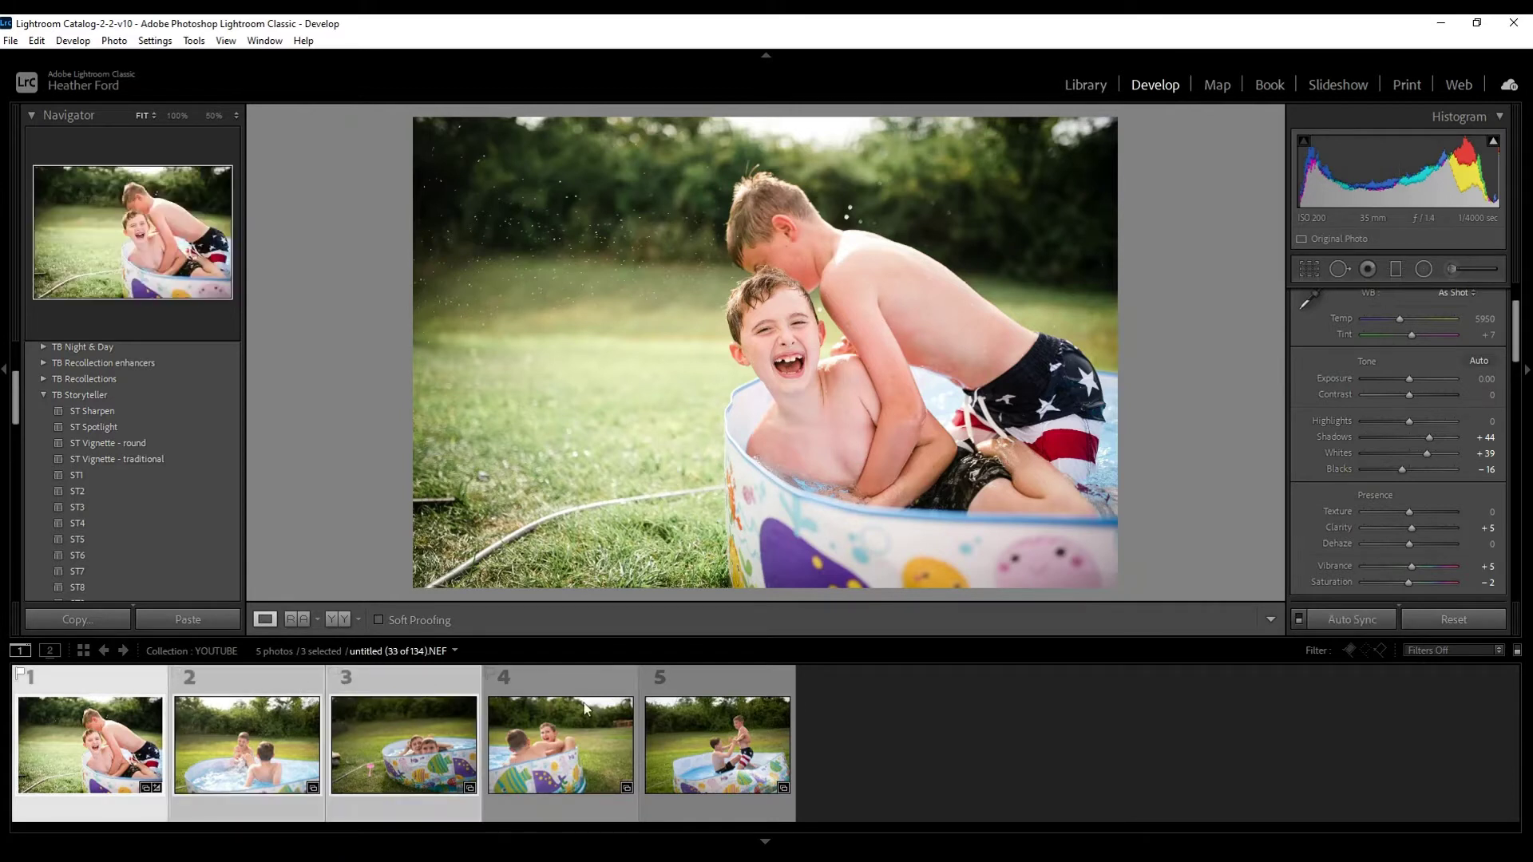
{"action": "left_click", "coordinate": [594, 678], "text": "ctrl"}
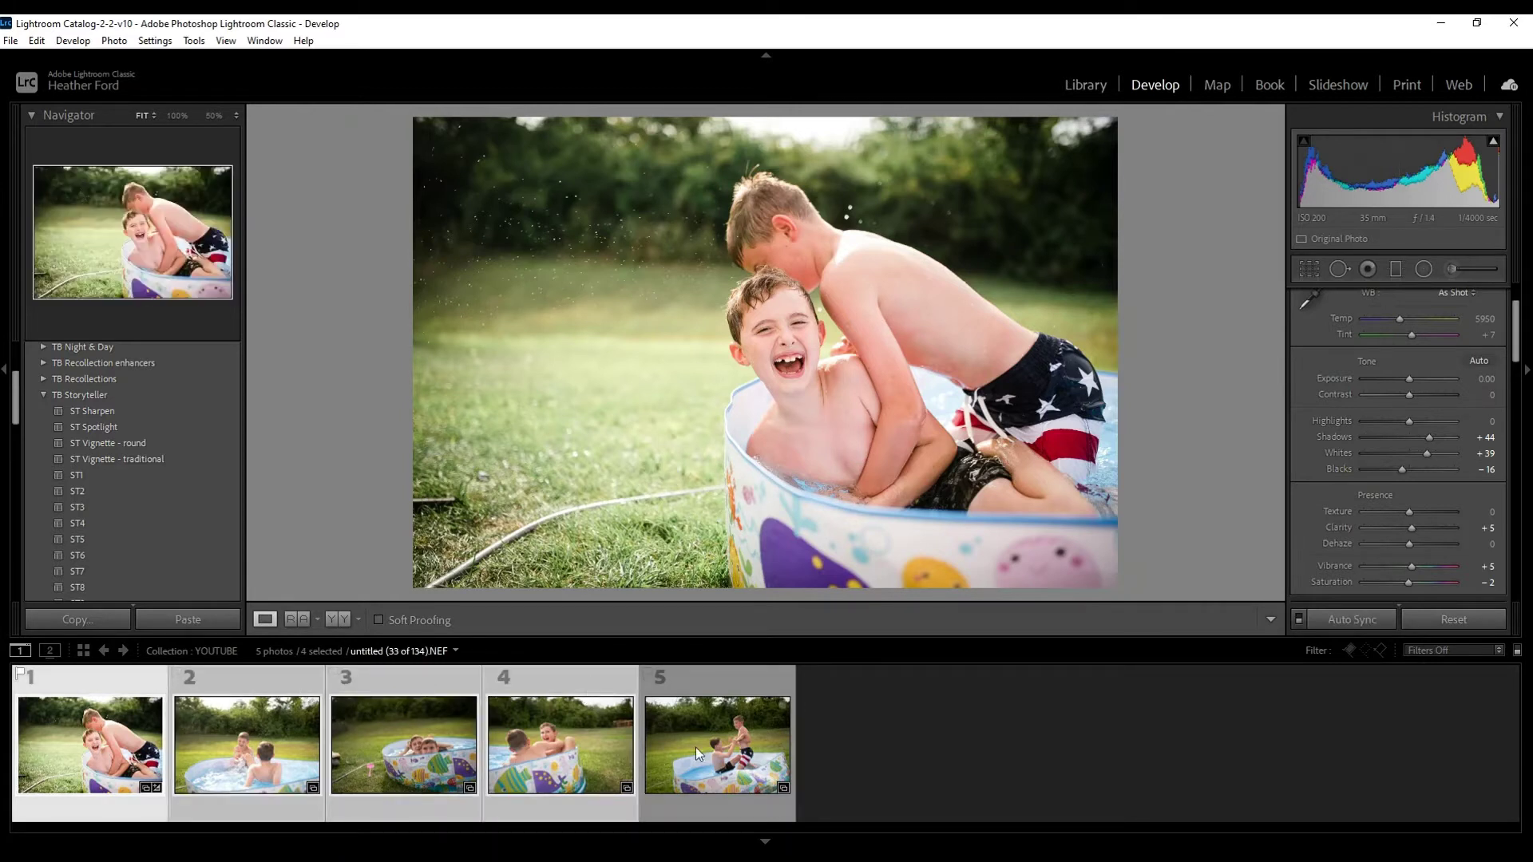
{"action": "left_click", "coordinate": [769, 679], "text": "ctrl"}
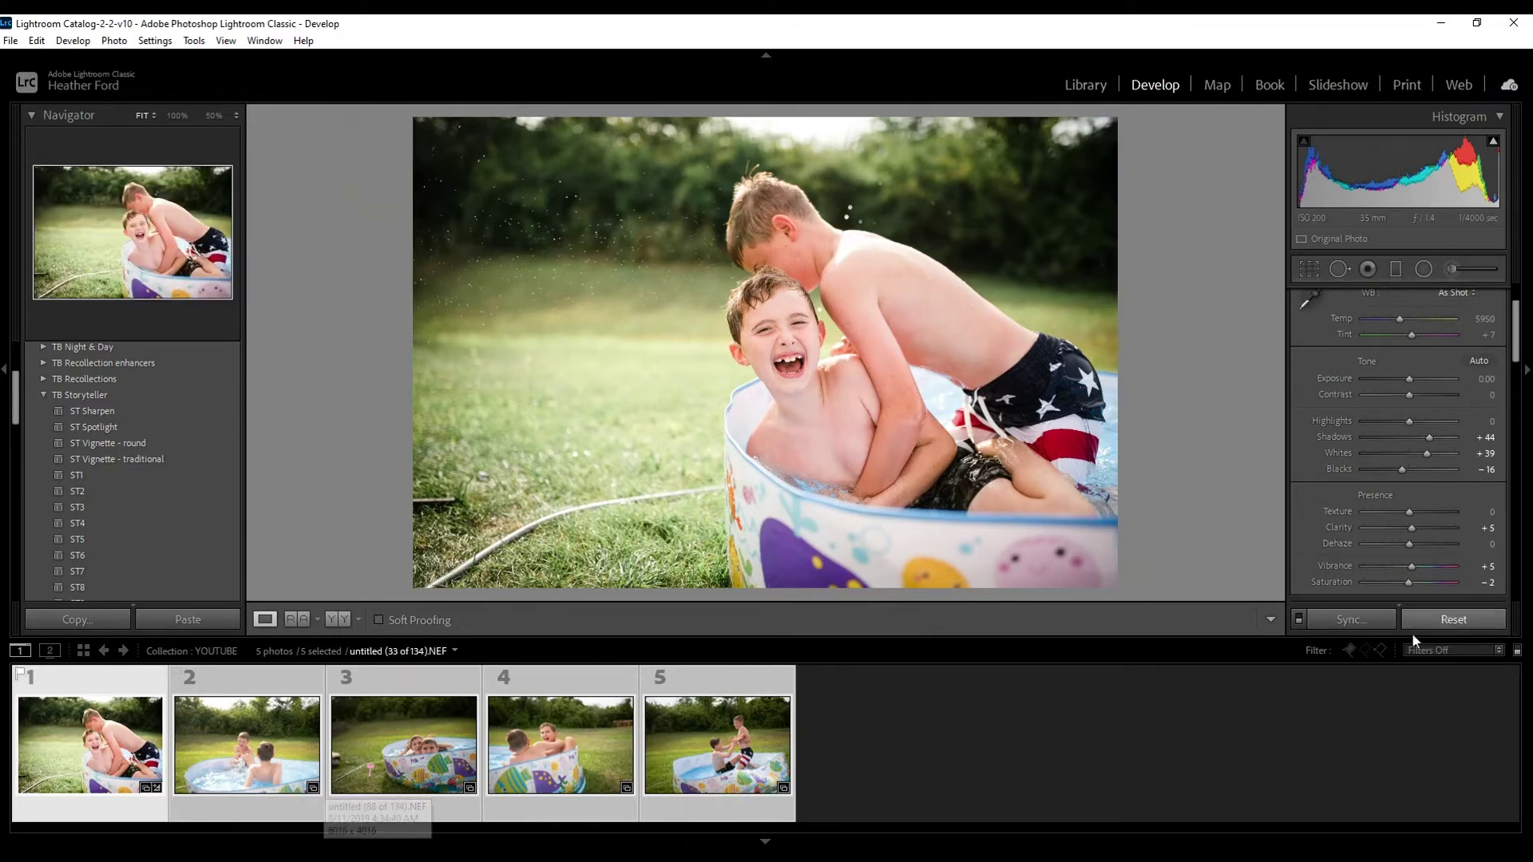
- Reselect all five pool photos with the edited photo 1 as the active one
{"action": "scroll", "coordinate": [1368, 356], "scroll_direction": "up", "scroll_amount": 2}
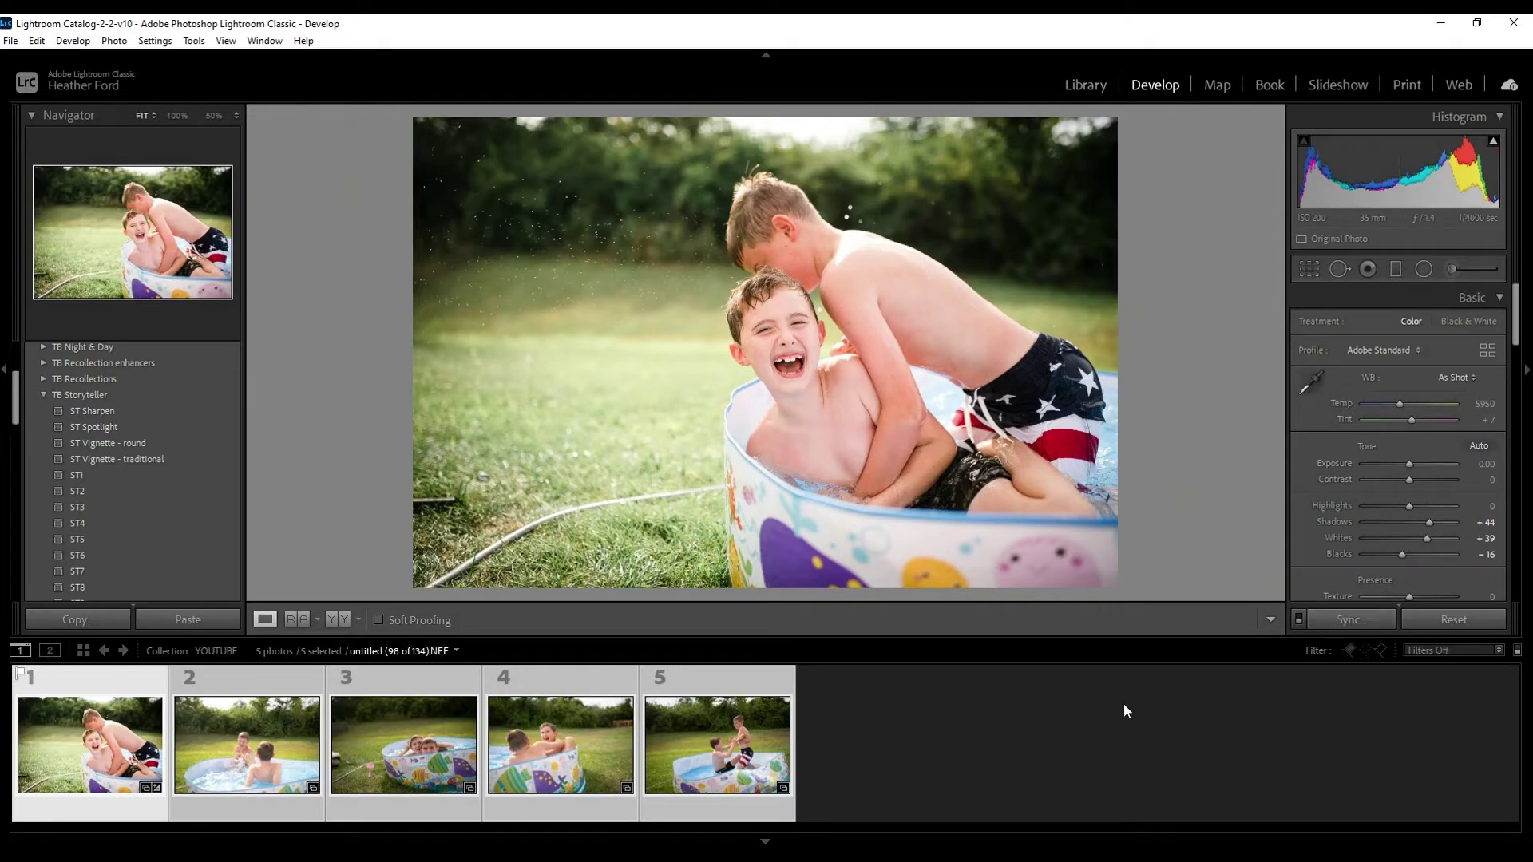
{"action": "left_click", "coordinate": [447, 766]}
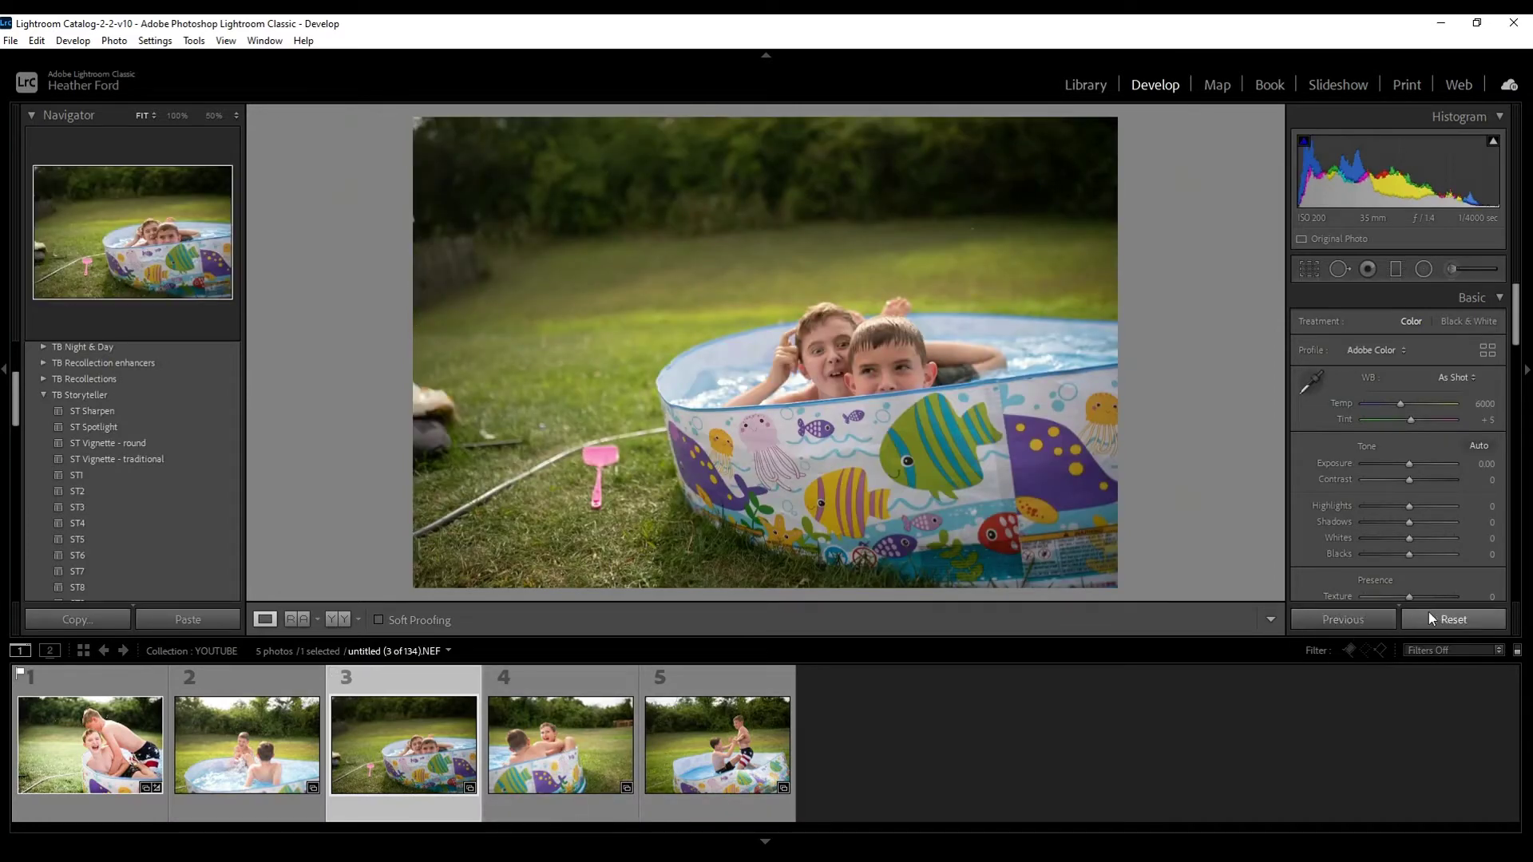
{"action": "left_click", "coordinate": [127, 757]}
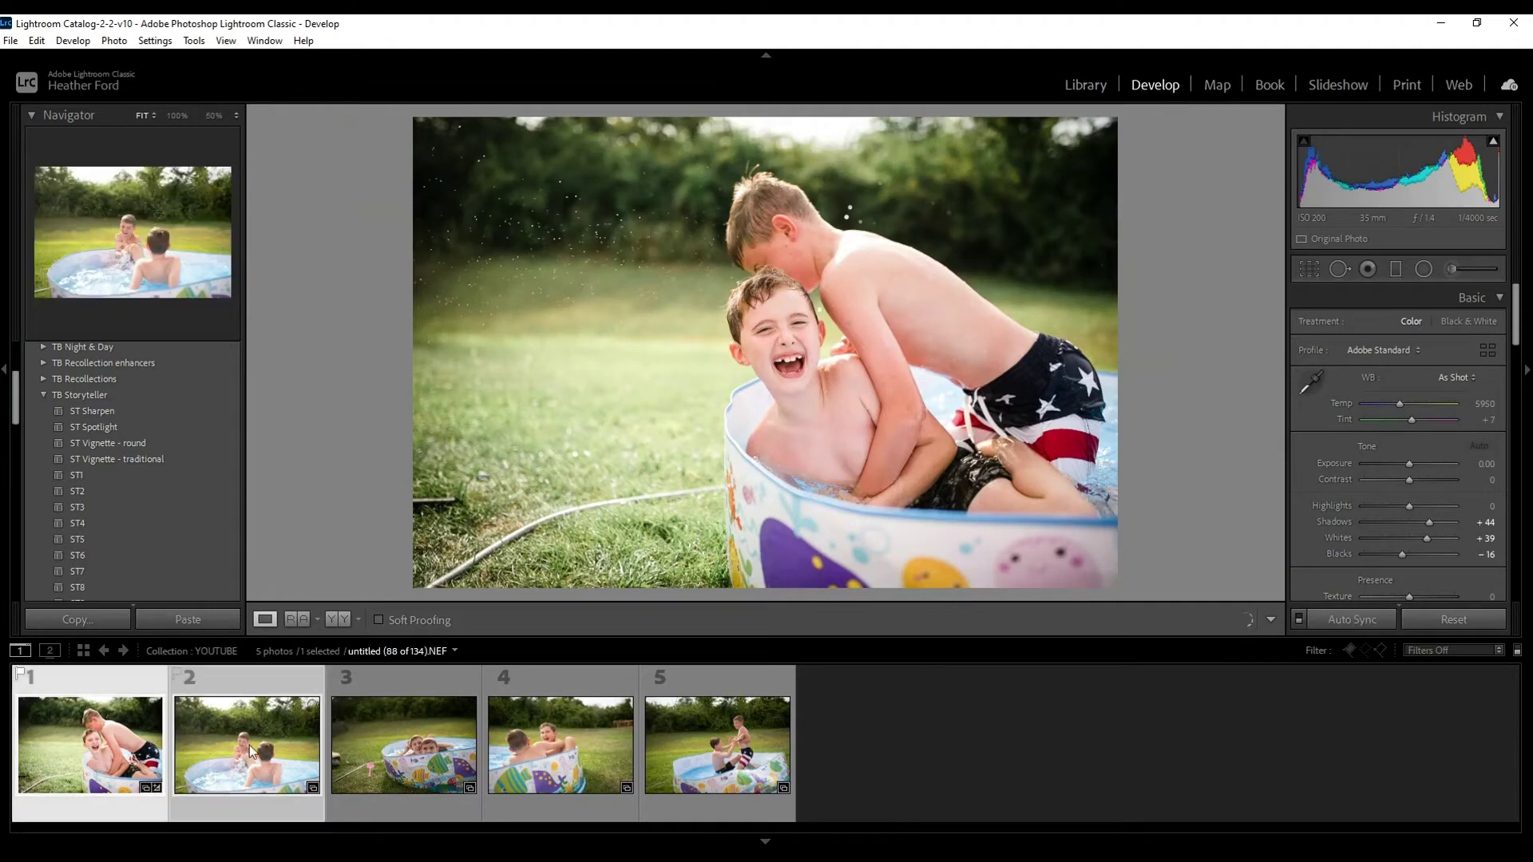
{"action": "left_click", "coordinate": [559, 747], "text": "shift"}
{"action": "left_click", "coordinate": [729, 760], "text": "shift"}
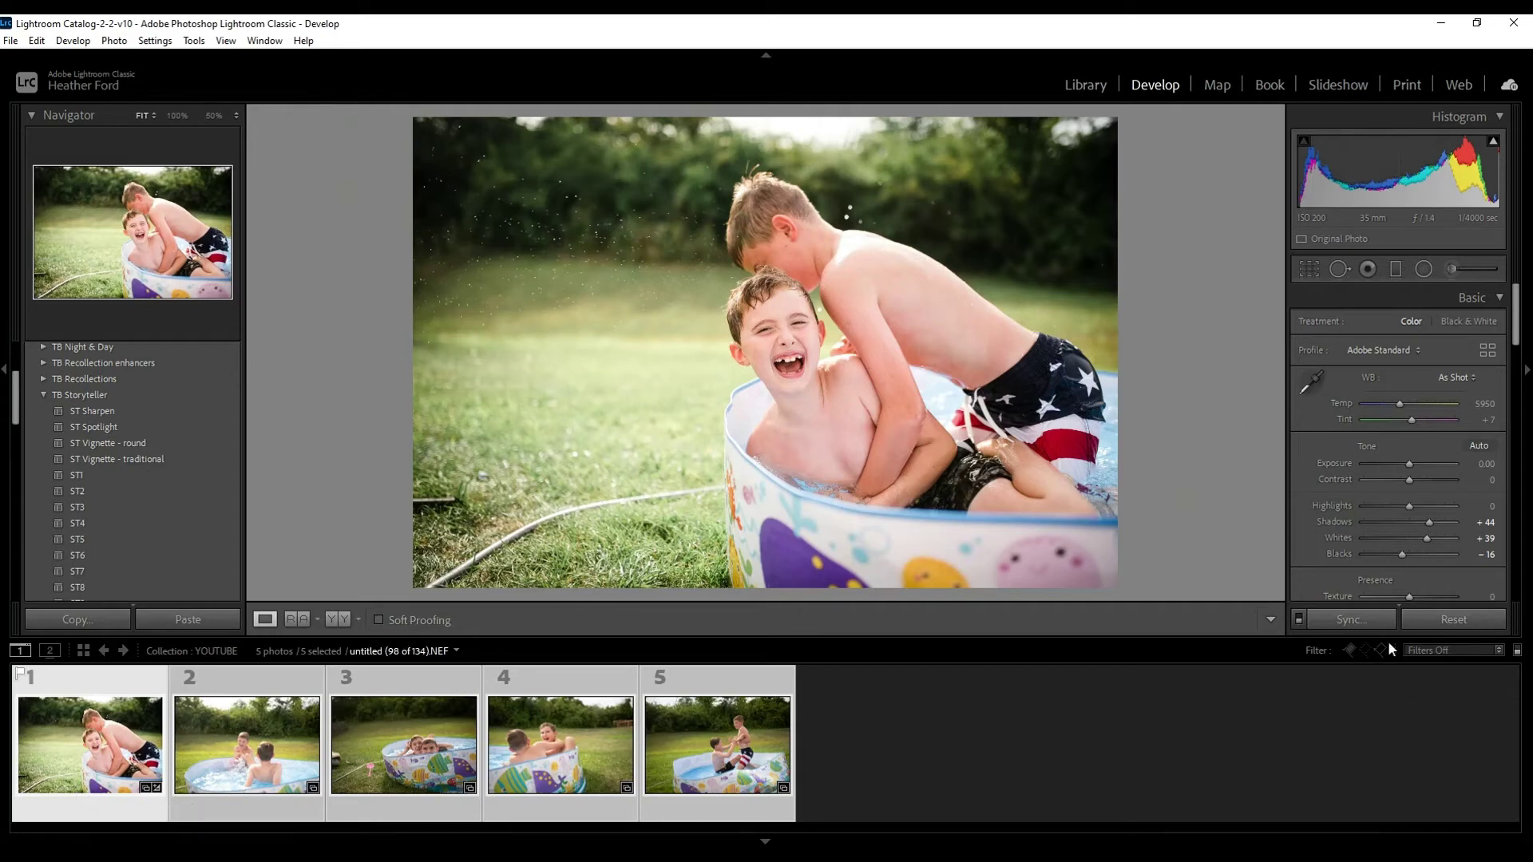
- Sync all of photo 1's settings except Brush adjustments to the other four photos
{"action": "left_click", "coordinate": [1363, 620]}
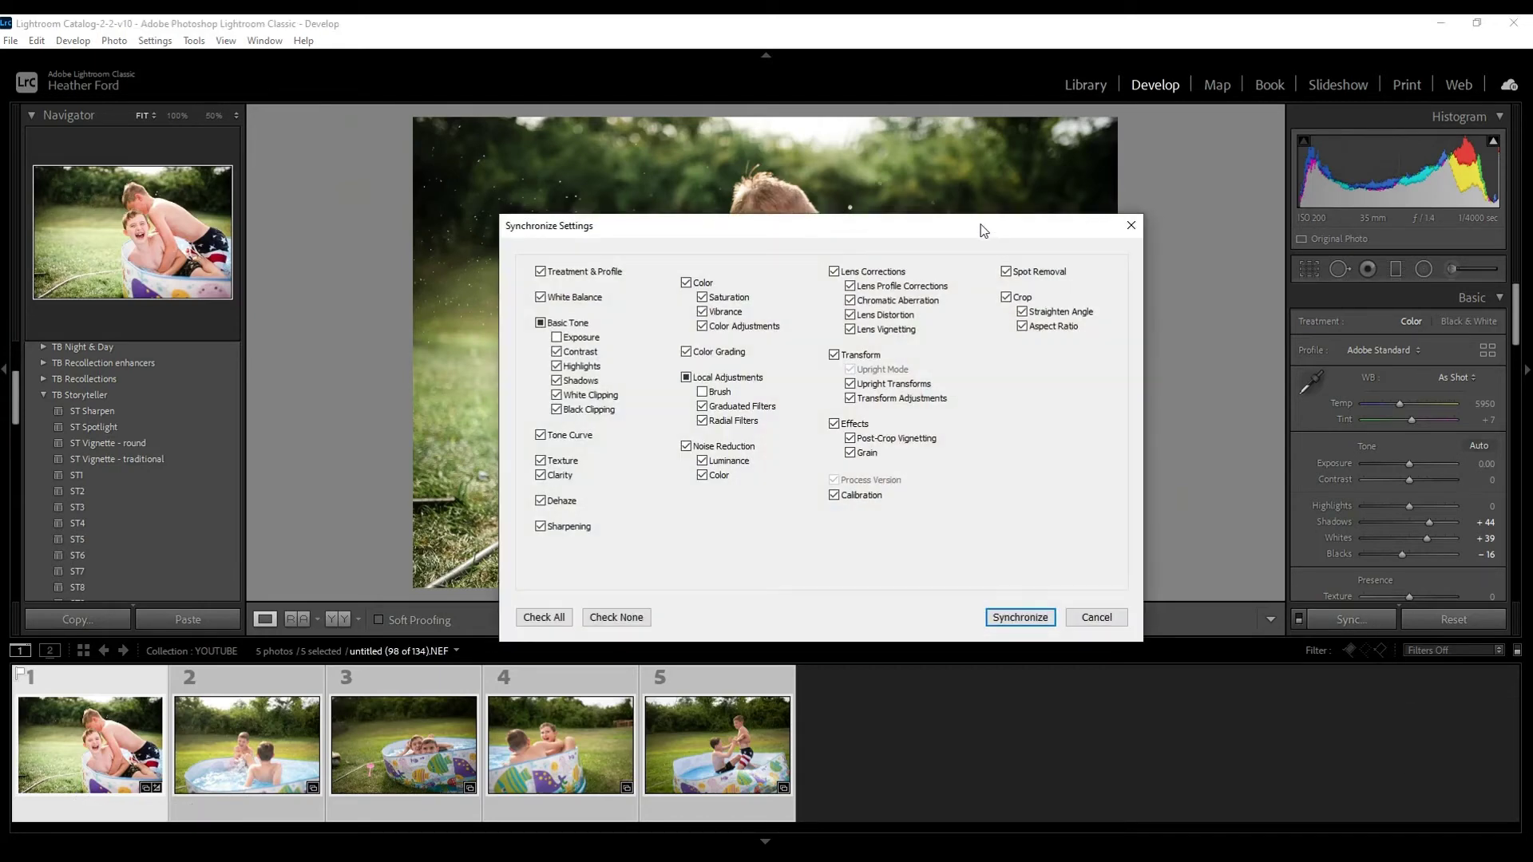
{"action": "left_click_drag", "start_coordinate": [982, 230], "coordinate": [953, 202]}
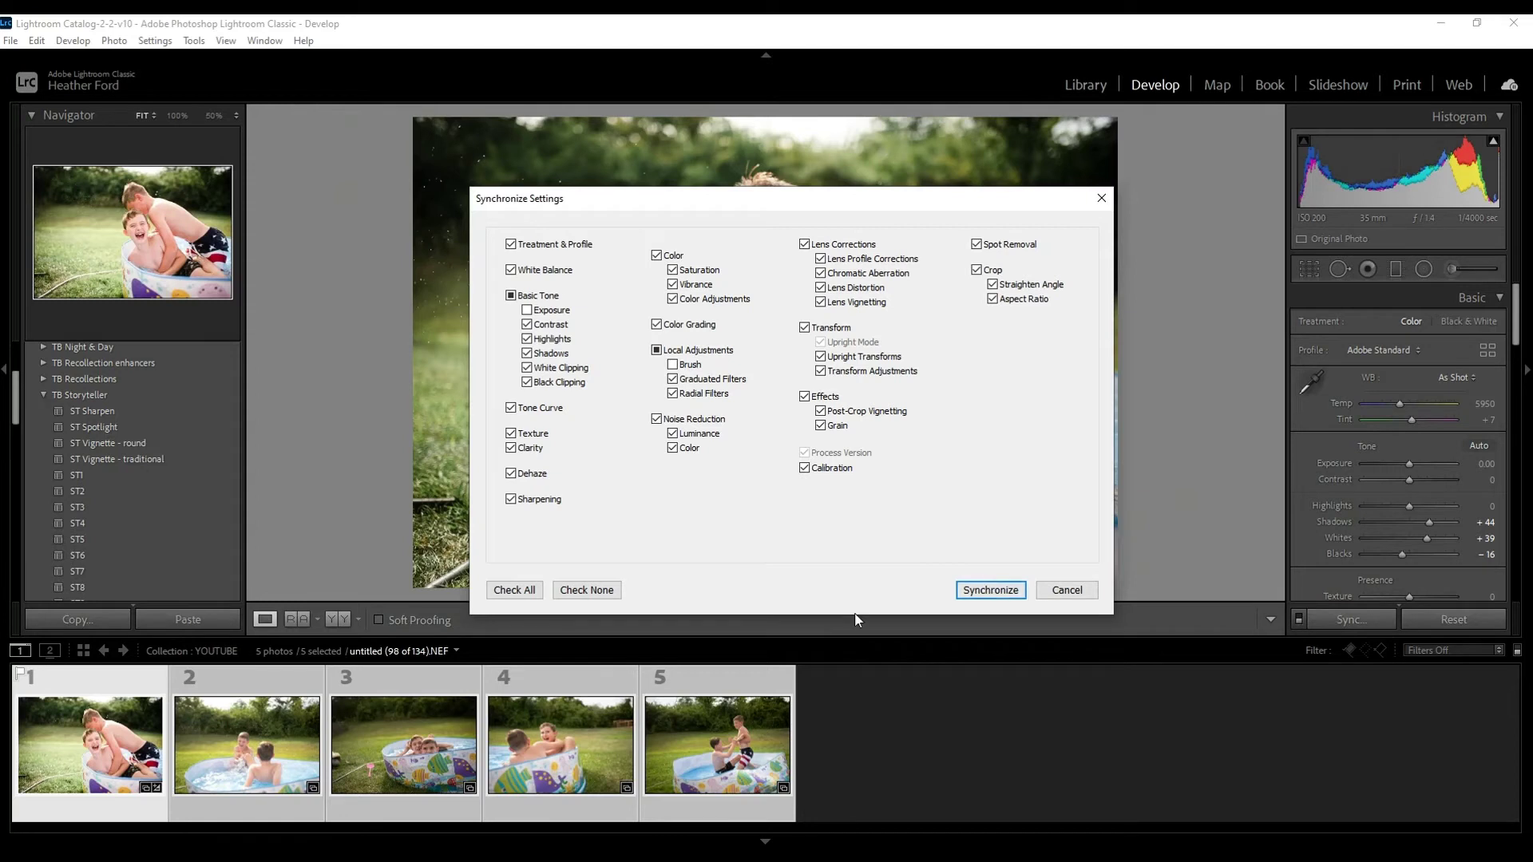
{"action": "left_click", "coordinate": [533, 595]}
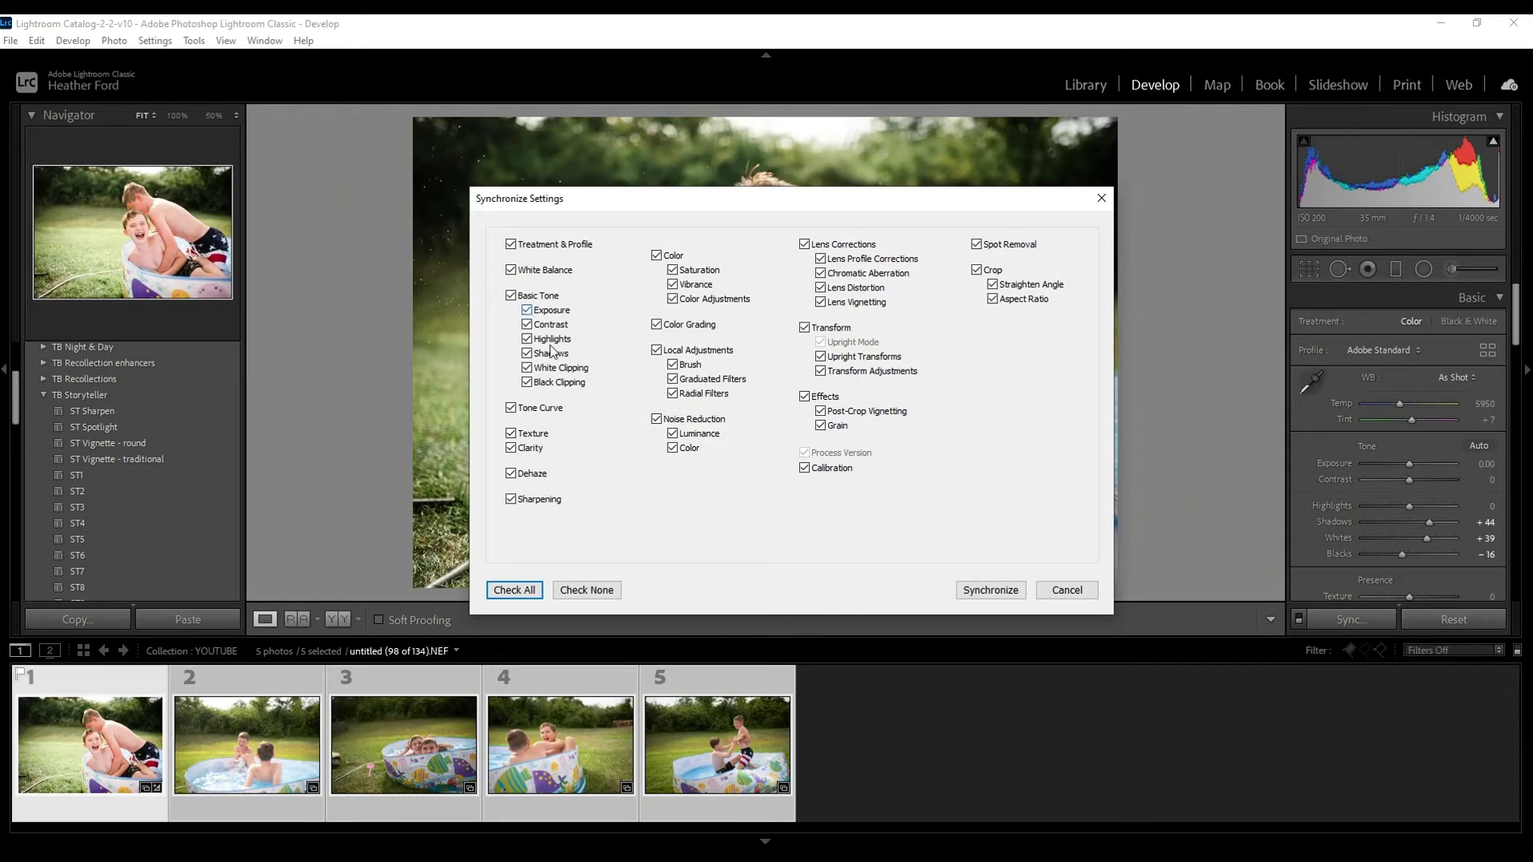
{"action": "left_click", "coordinate": [673, 365]}
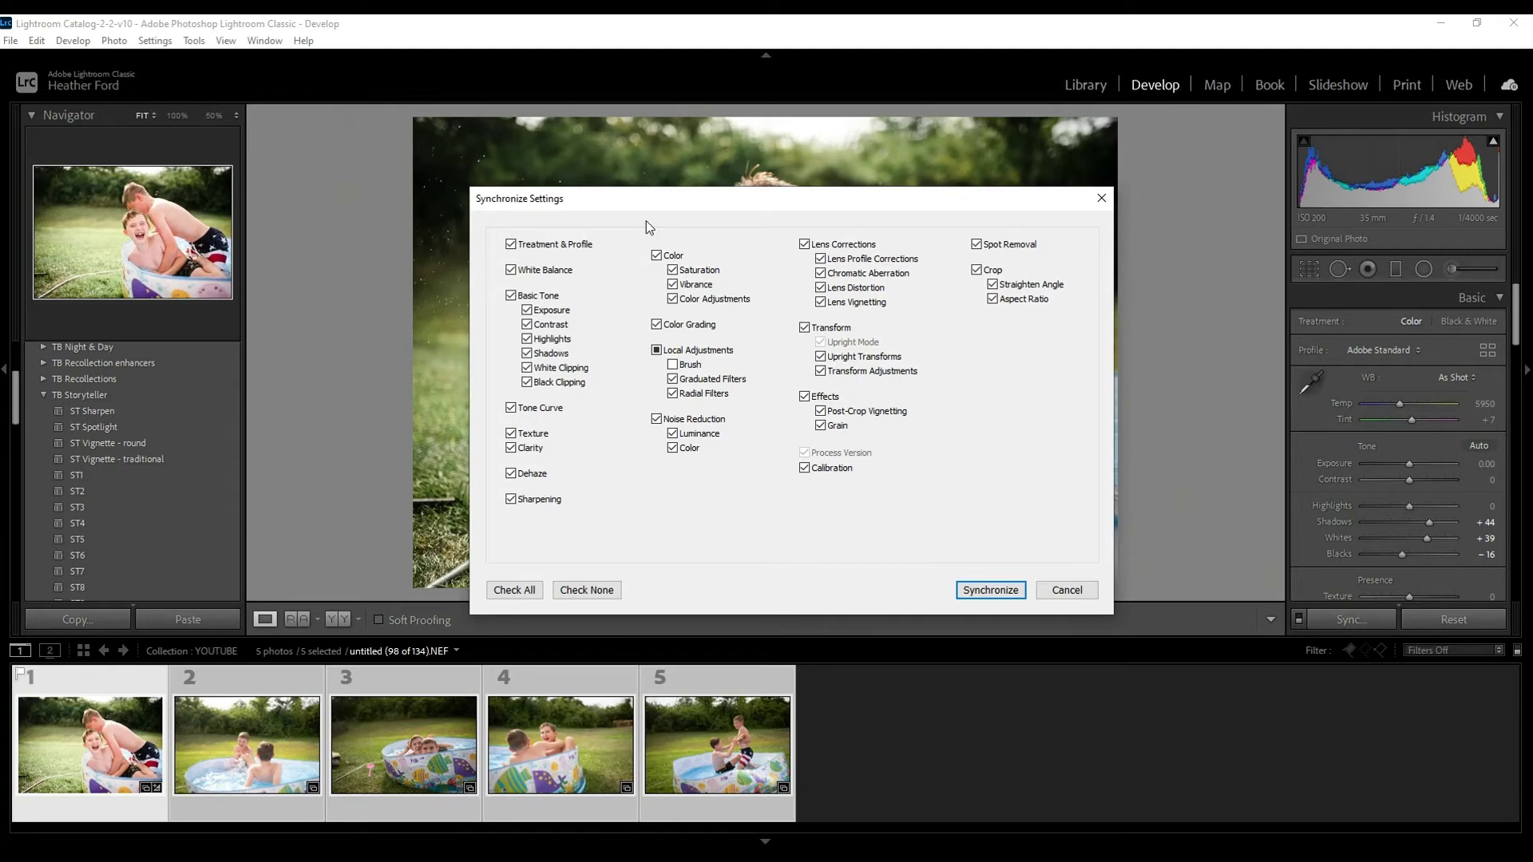
{"action": "left_click_drag", "start_coordinate": [825, 207], "coordinate": [793, 172]}
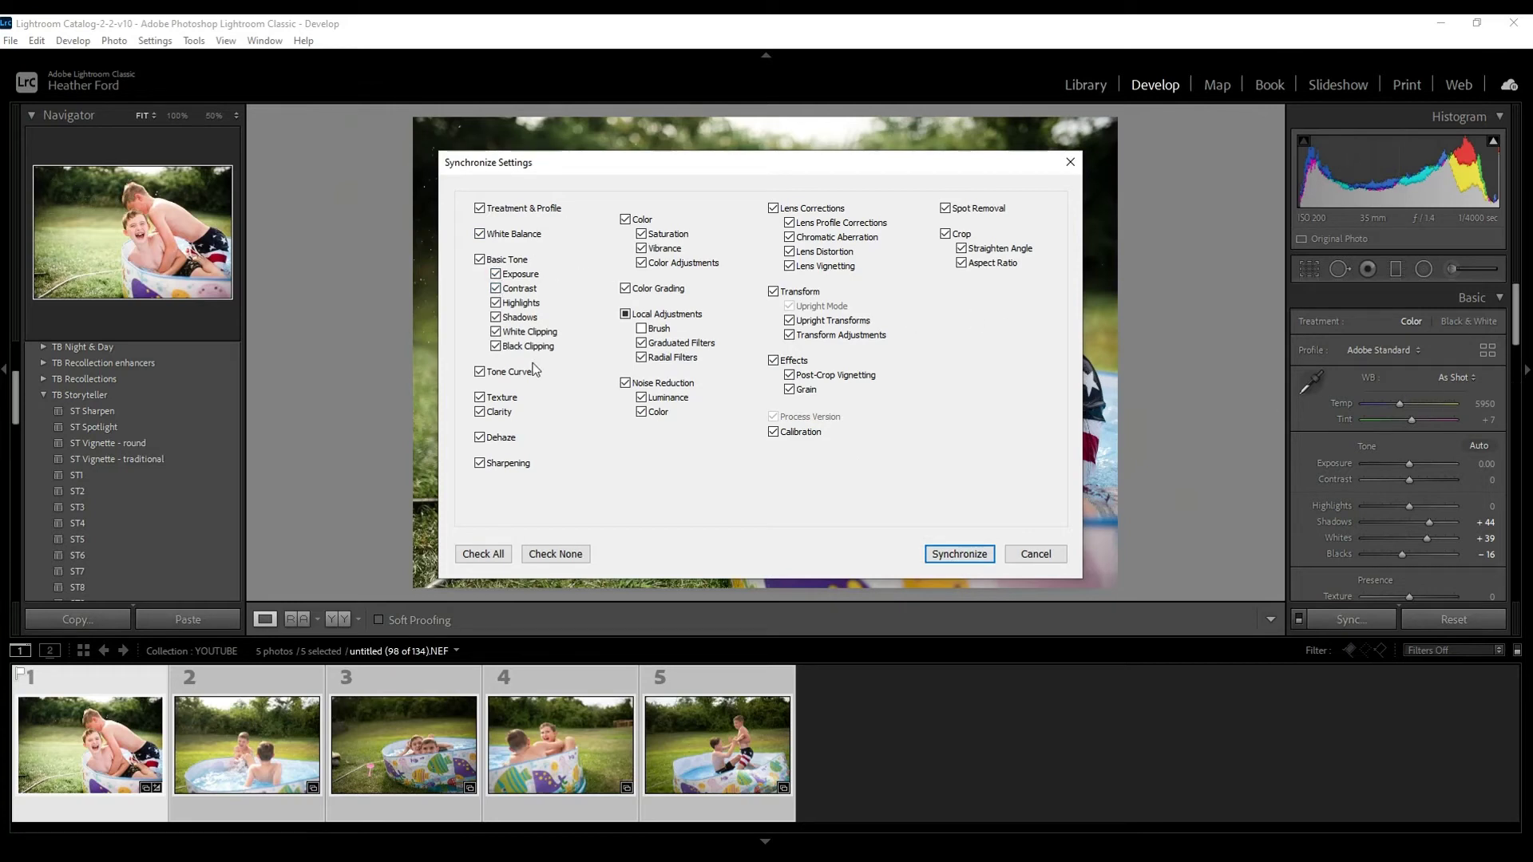
{"action": "left_click", "coordinate": [961, 554]}
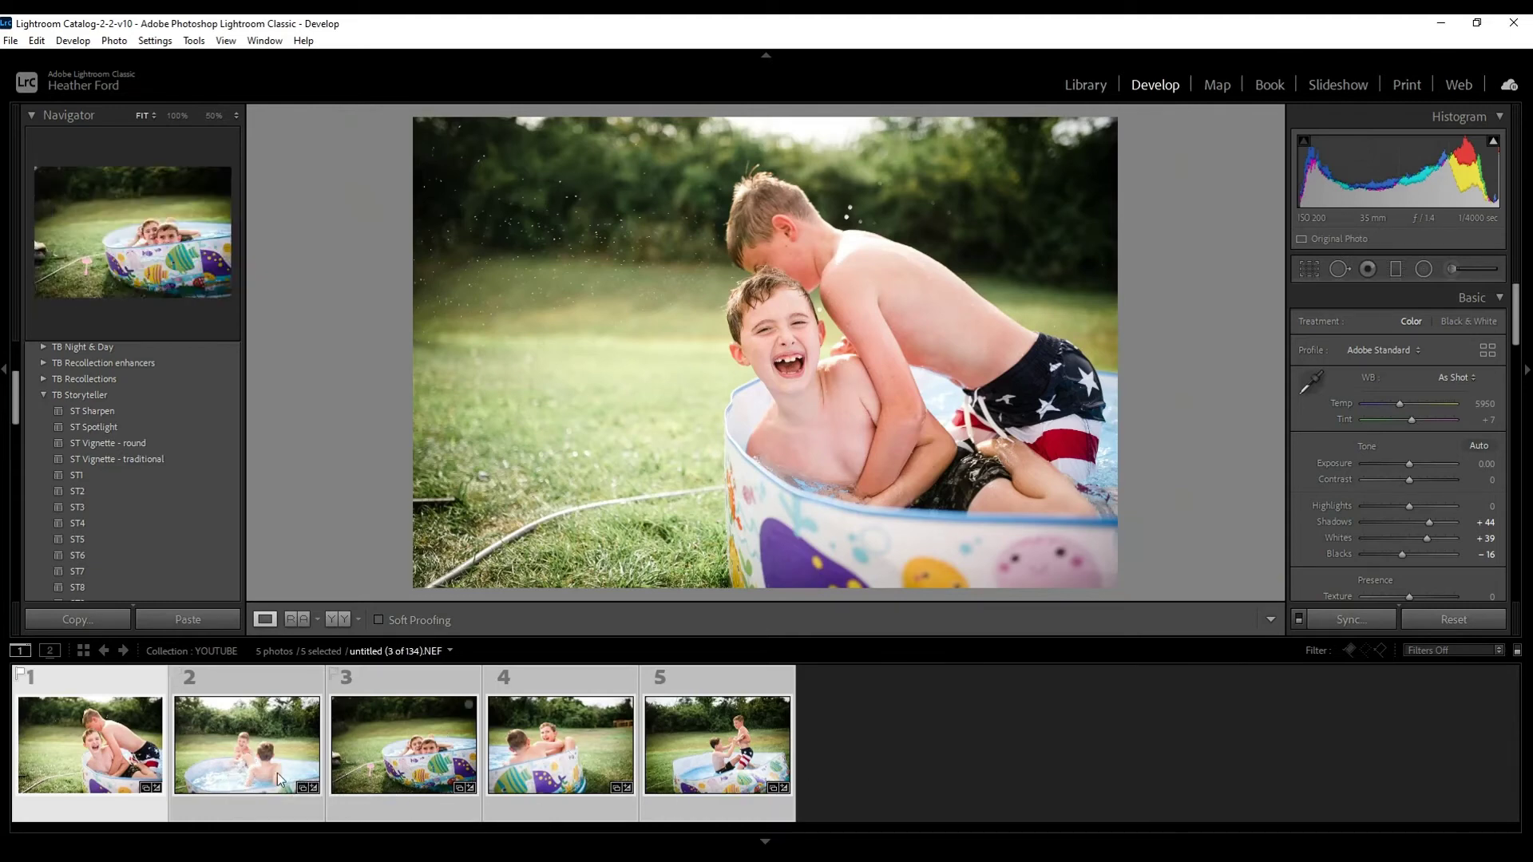
- Lower photo 2's exposure slightly and raise photo 3's exposure slightly
{"action": "left_click", "coordinate": [279, 779]}
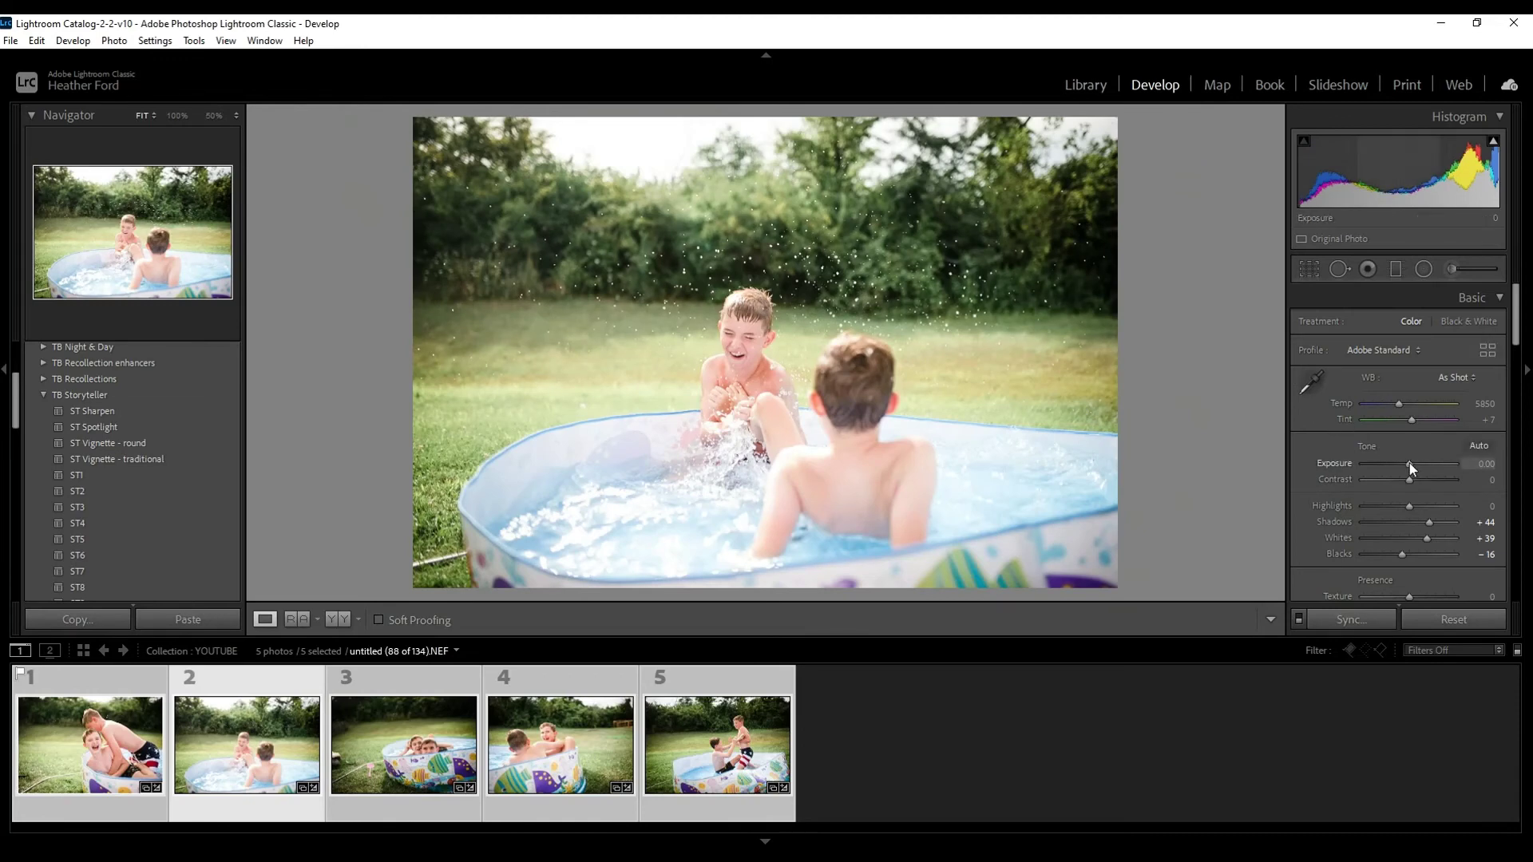
{"action": "left_click_drag", "start_coordinate": [1410, 463], "coordinate": [1406, 463]}
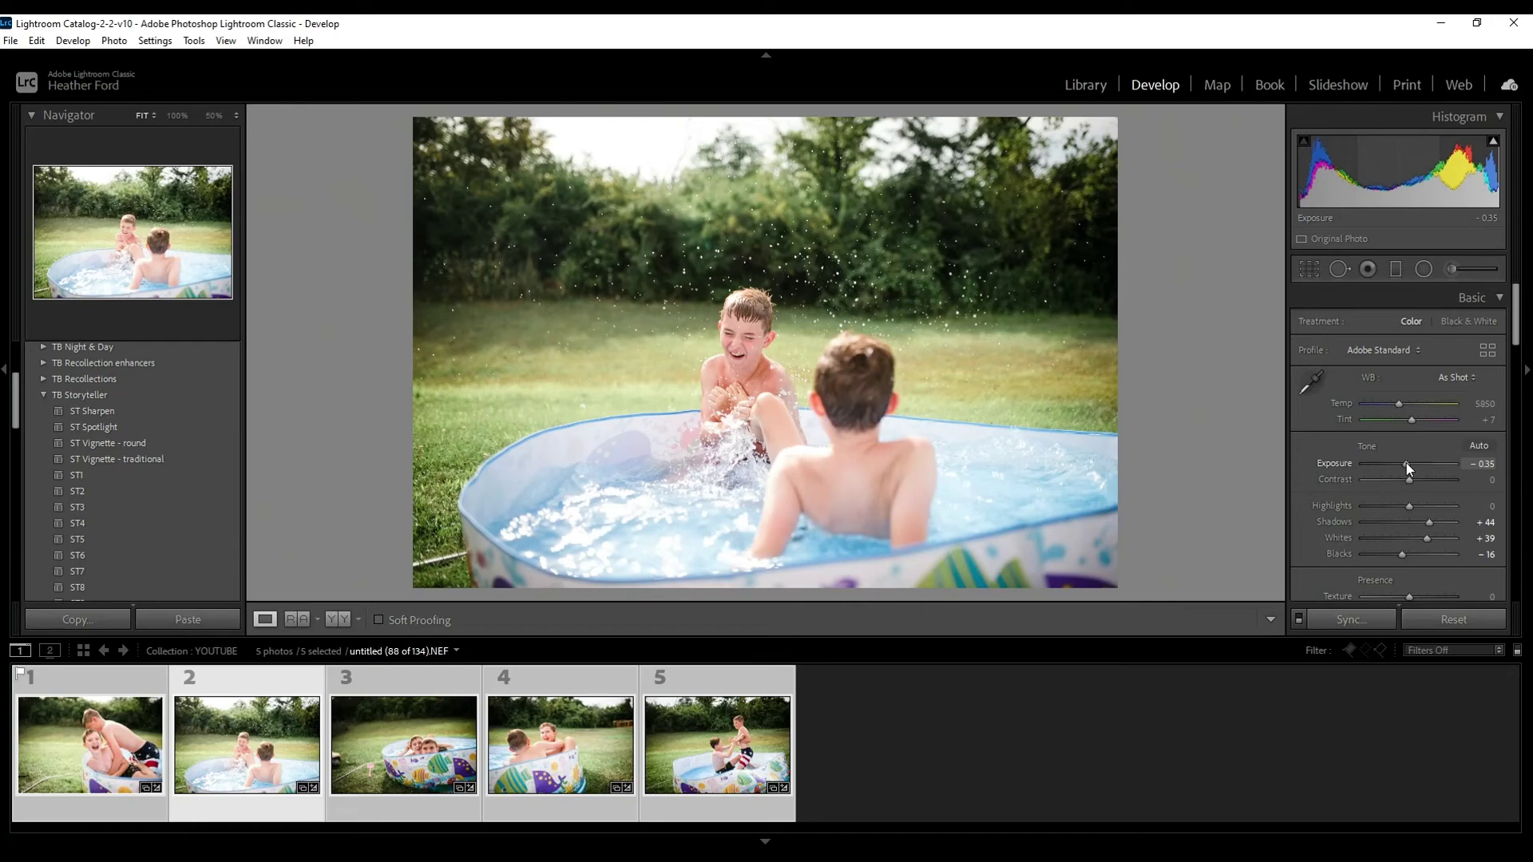
{"action": "left_click", "coordinate": [429, 749]}
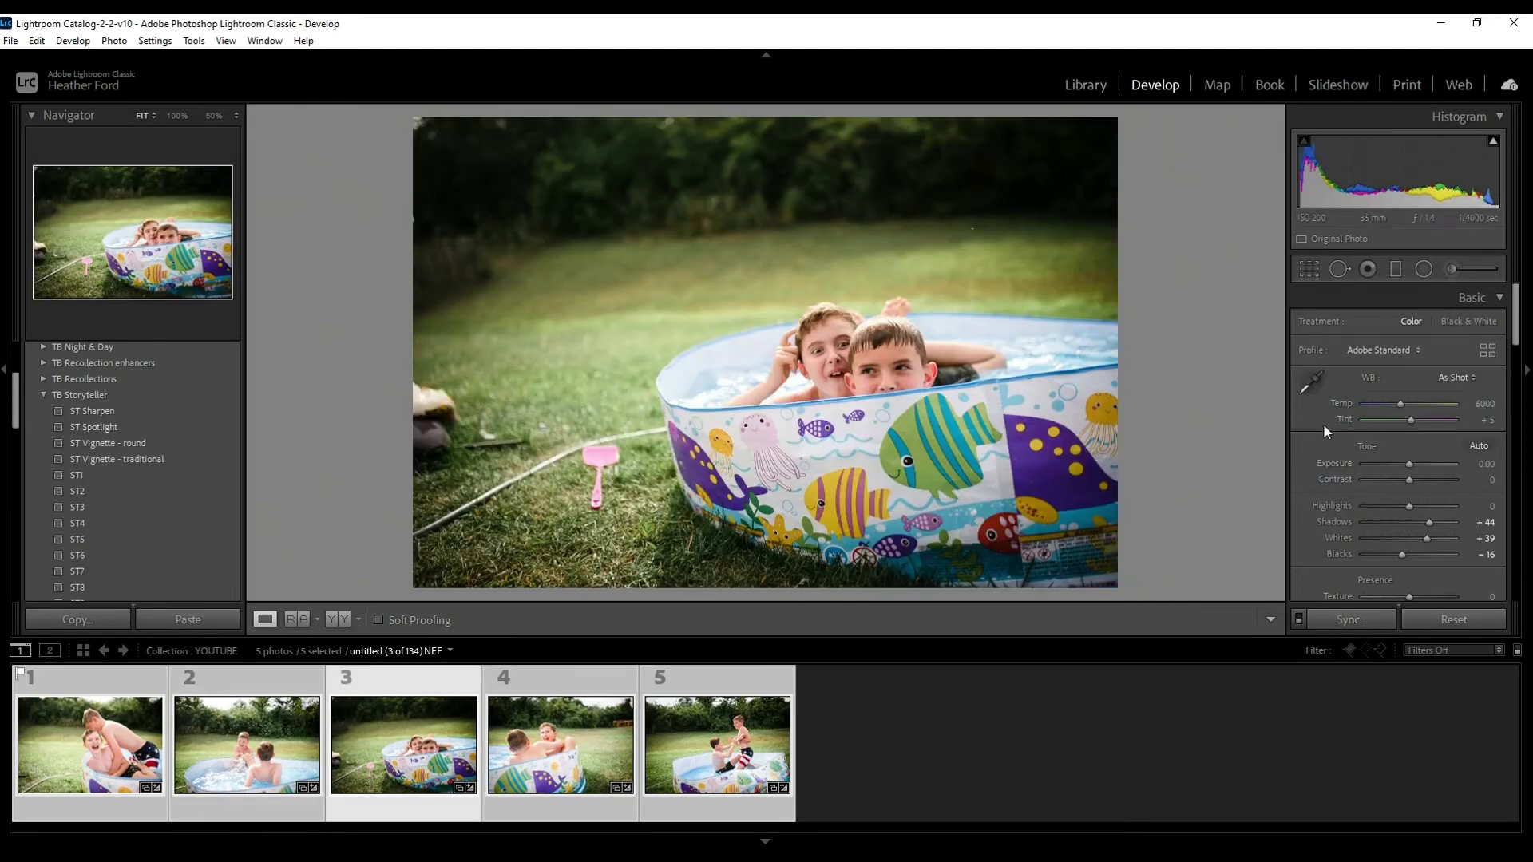
{"action": "left_click_drag", "start_coordinate": [1411, 462], "coordinate": [1416, 463]}
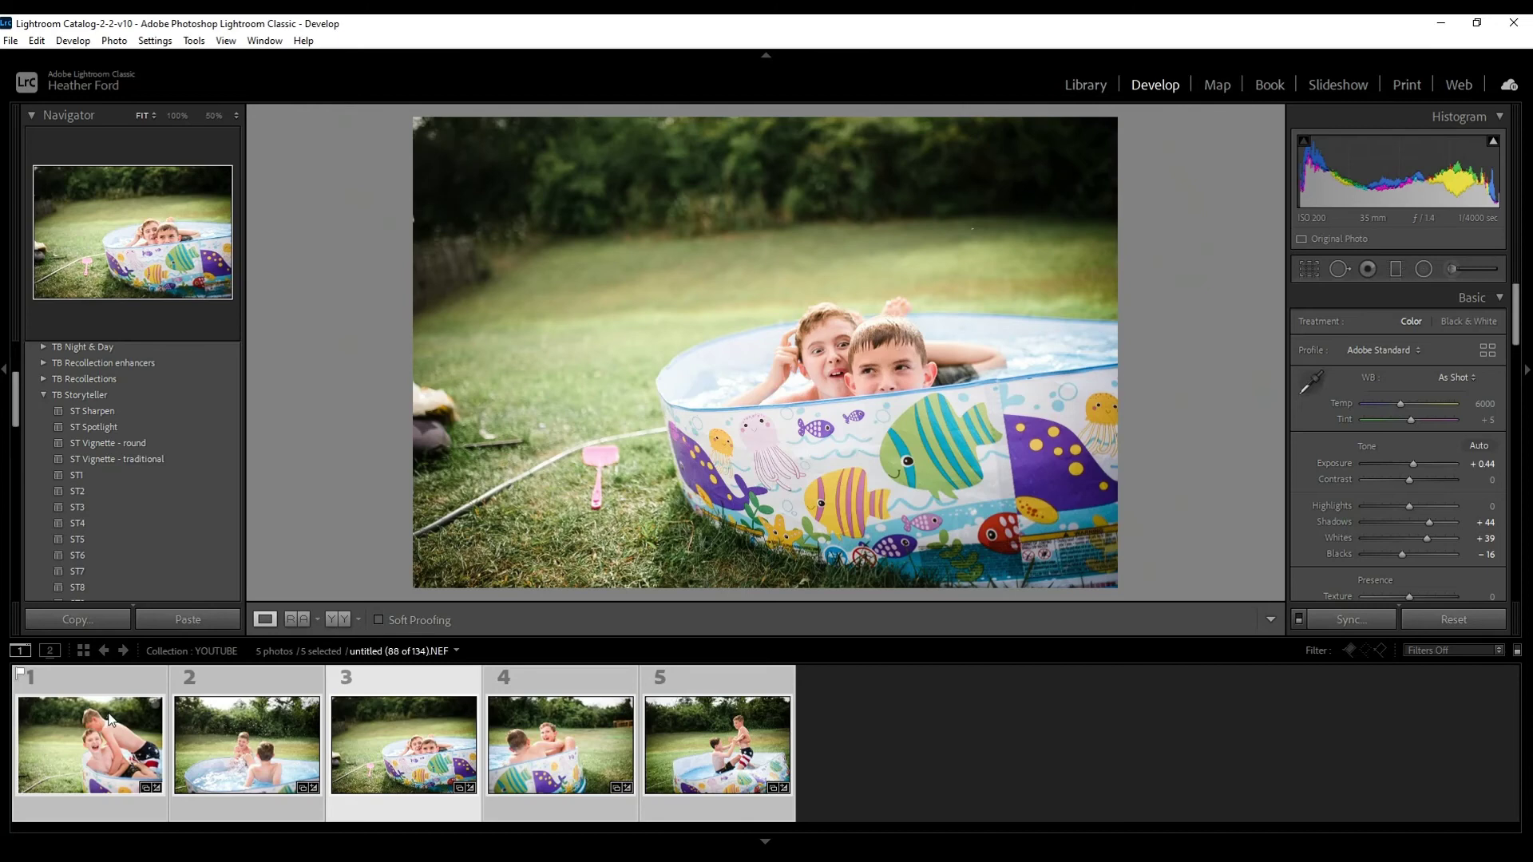
- Reduce photo 4's Highlights to -33
{"action": "left_click", "coordinate": [534, 768]}
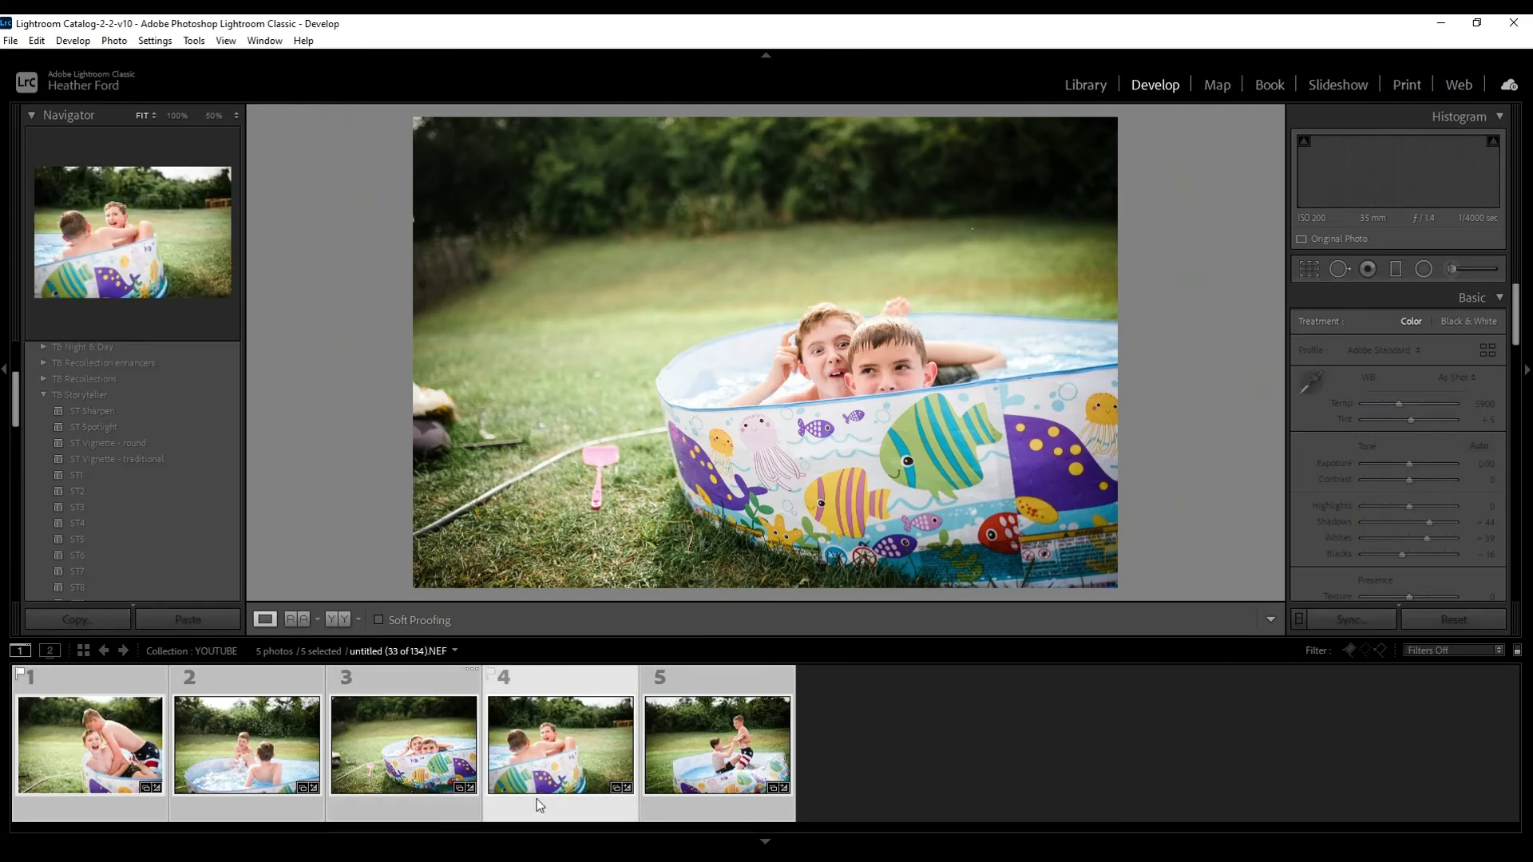
{"action": "left_click", "coordinate": [732, 762]}
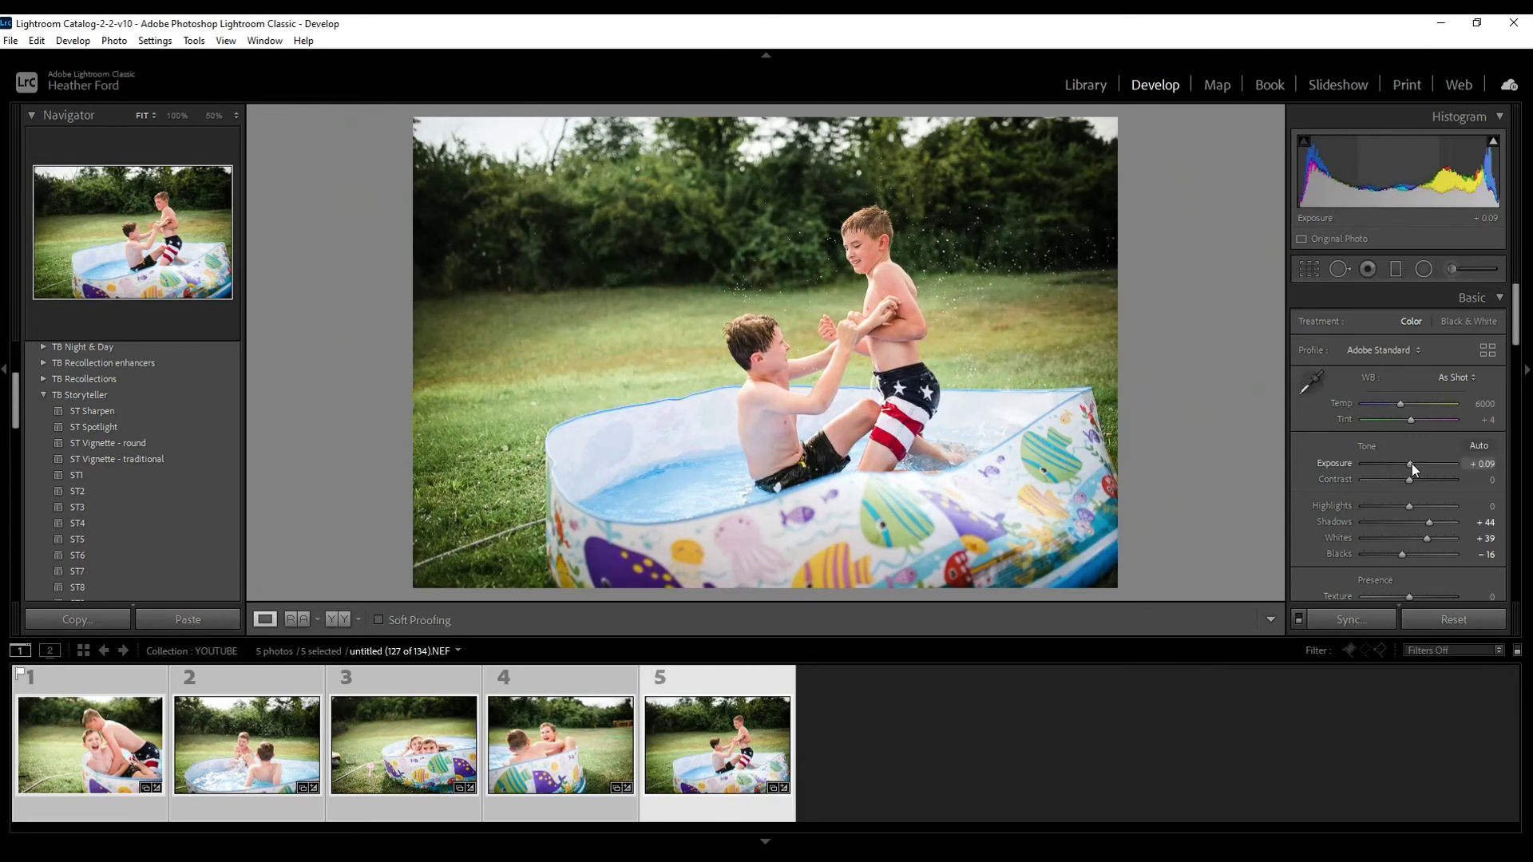
{"action": "left_click", "coordinate": [637, 771]}
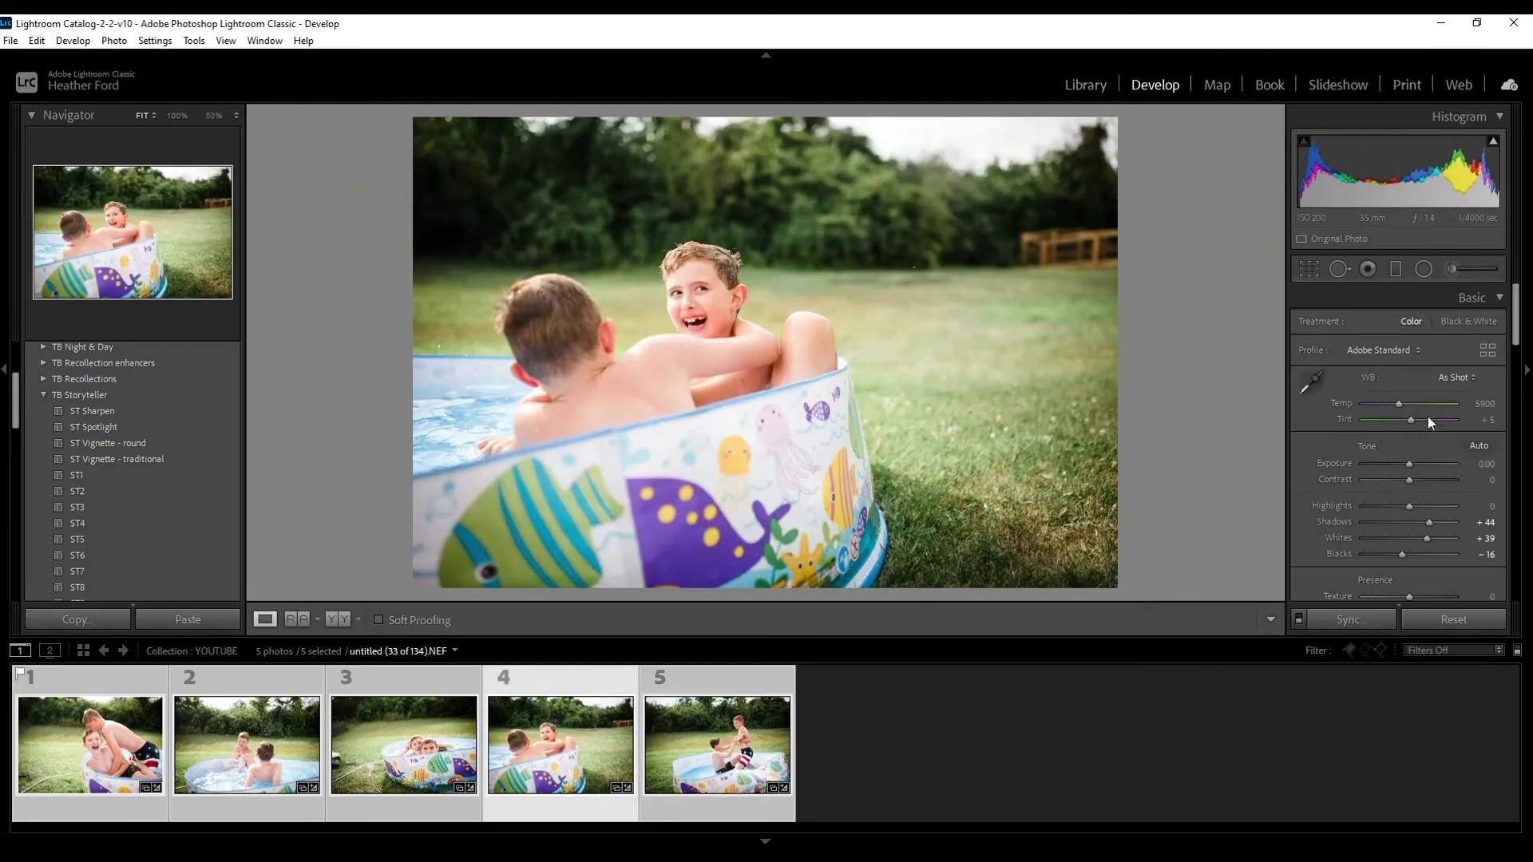
{"action": "left_click_drag", "start_coordinate": [1404, 509], "coordinate": [1394, 510]}
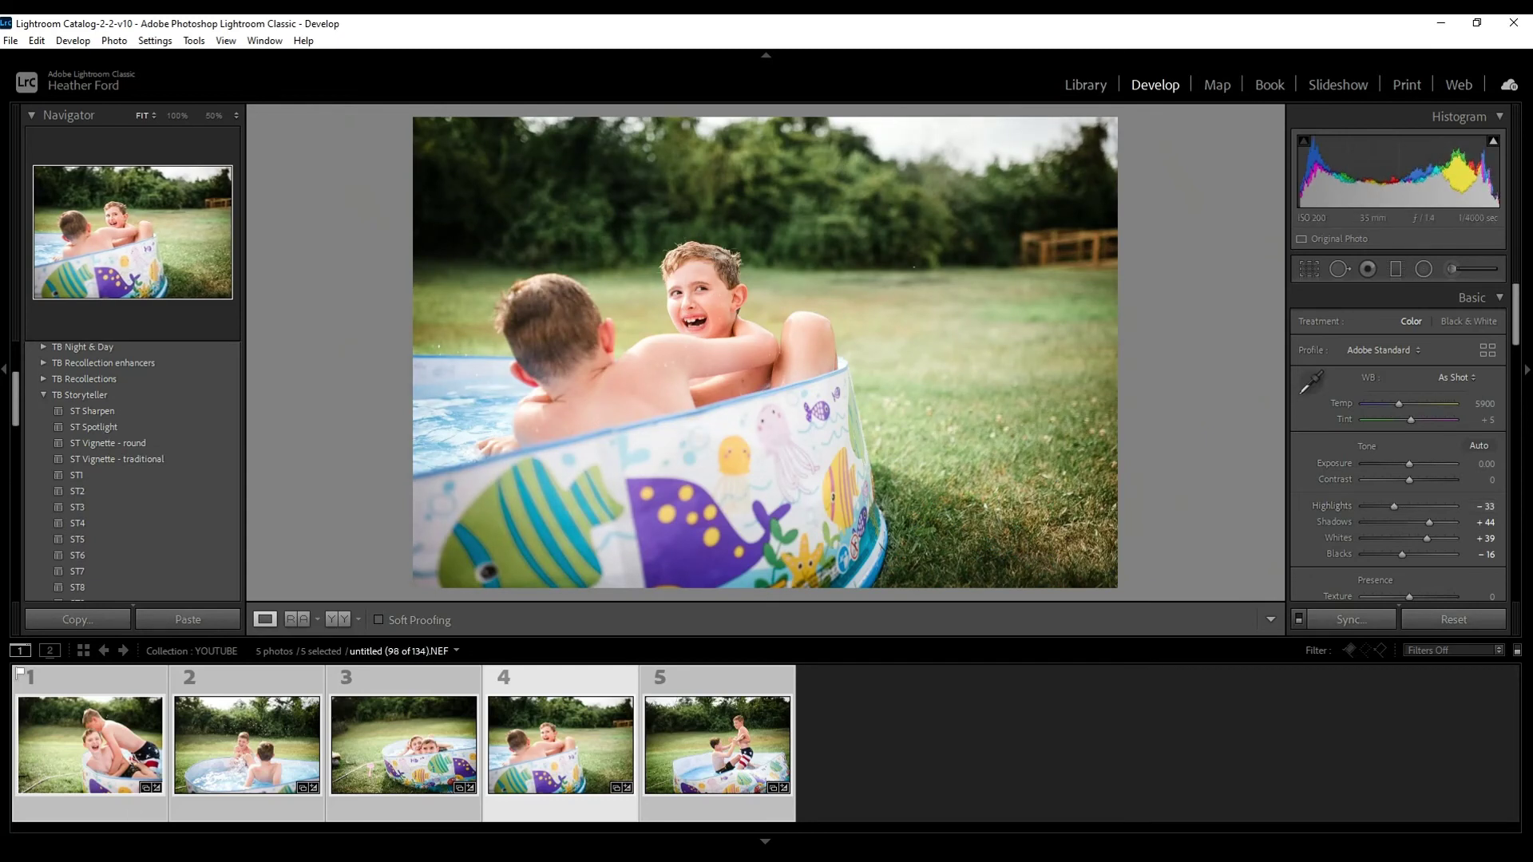